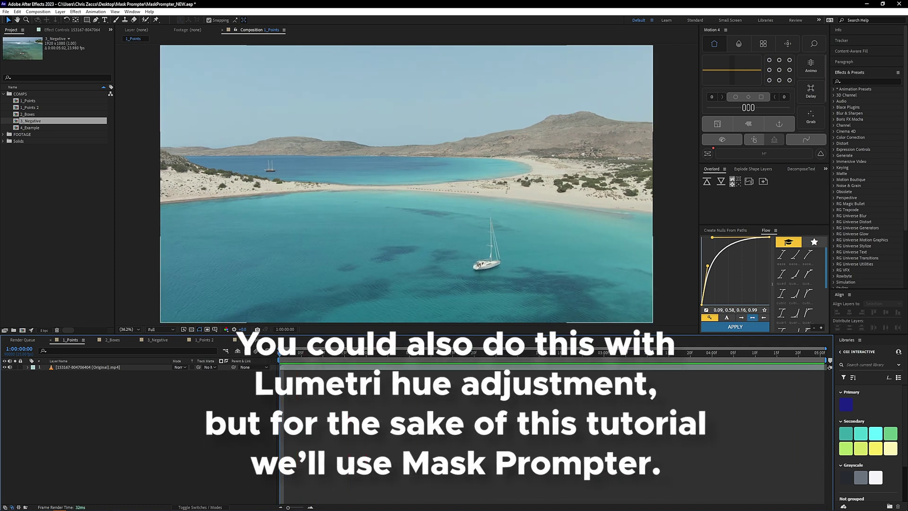
Step: Apply the Mask Prompter effect to the sea footage layer and collapse its Boxes and Negative Points groups
left_click(406, 213)
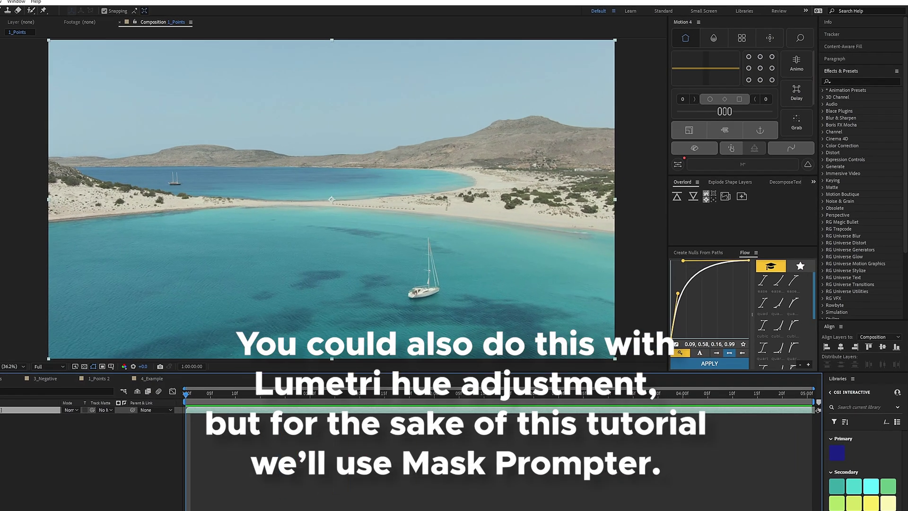
left_click(870, 82)
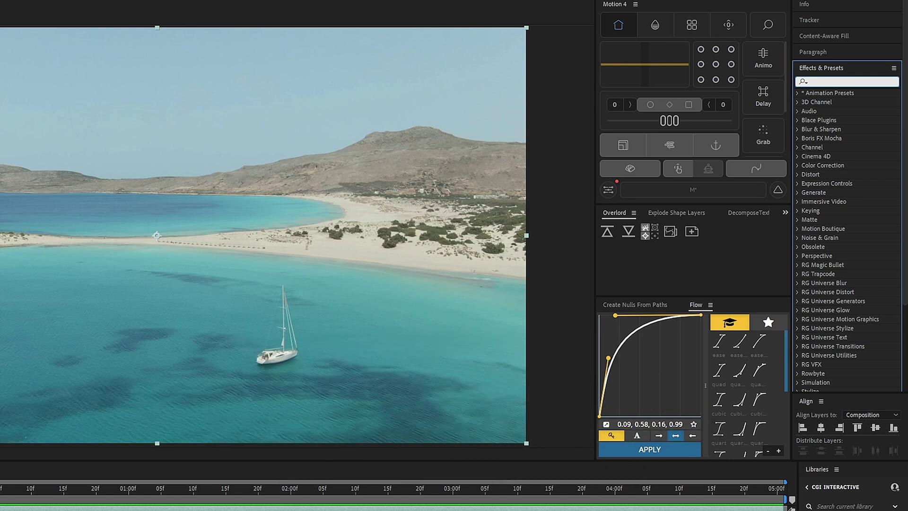
type("mask prom")
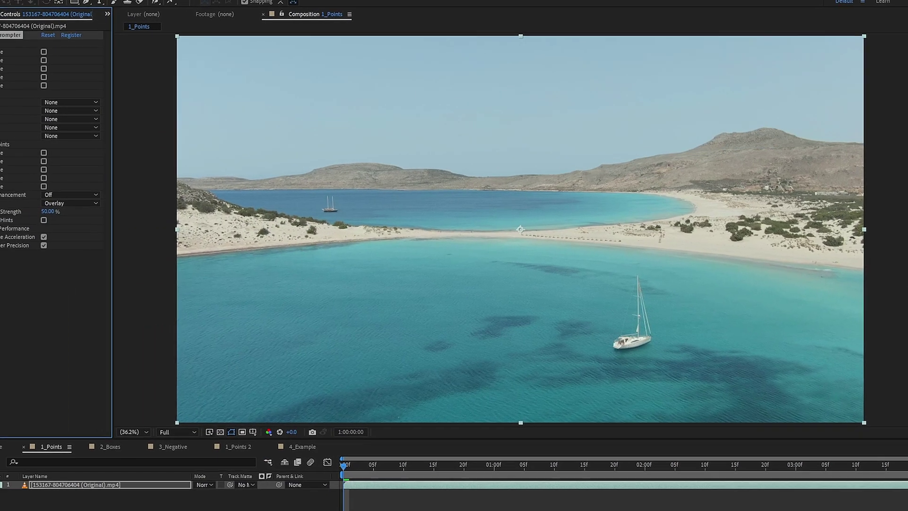
left_click(12, 96)
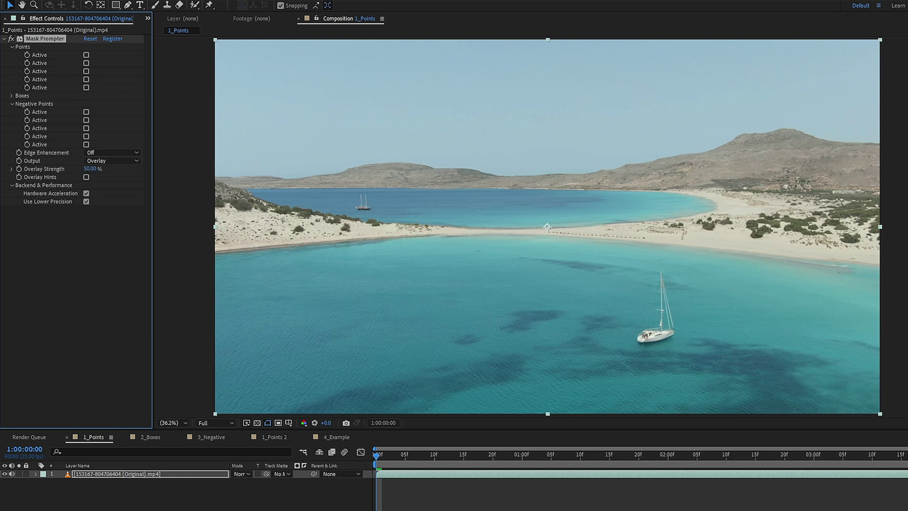
left_click(12, 104)
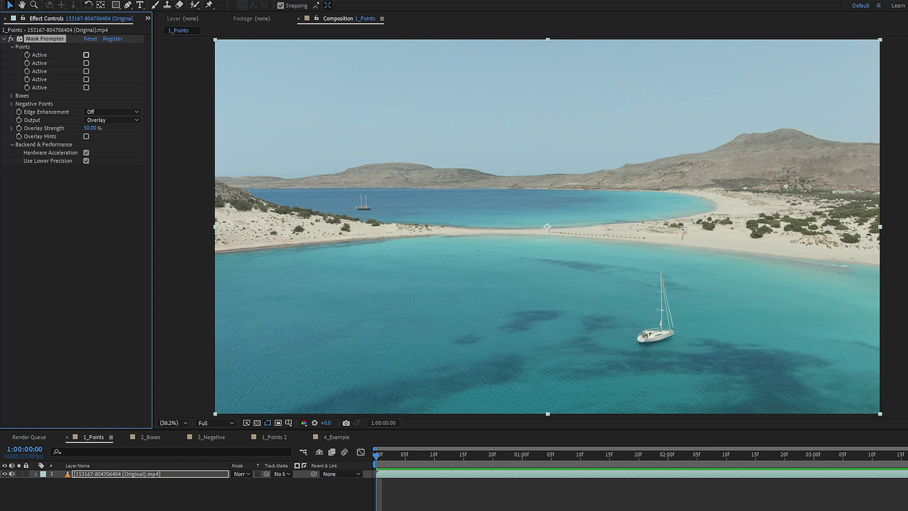
Step: Activate the first Mask Prompter point, place it on the foreground water at about 1646, 1599, and preview the mask
left_click(86, 55)
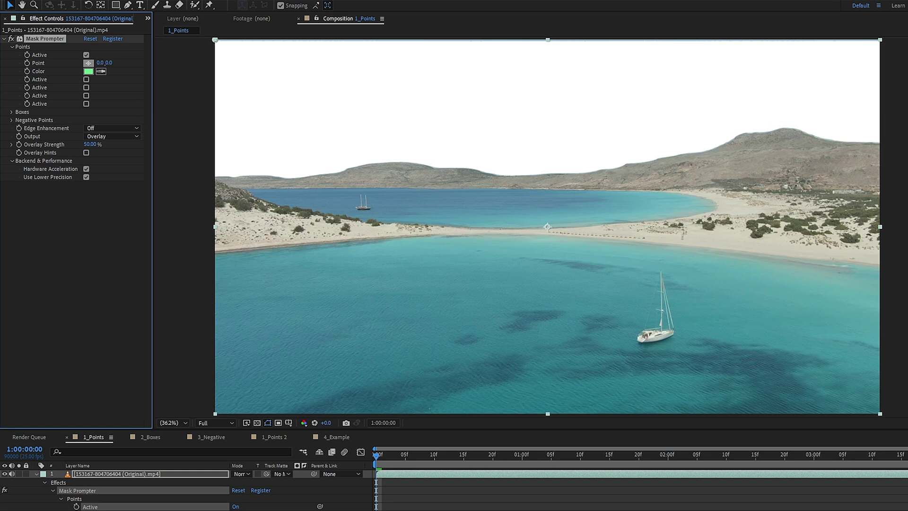
left_click(88, 62)
left_click(500, 316)
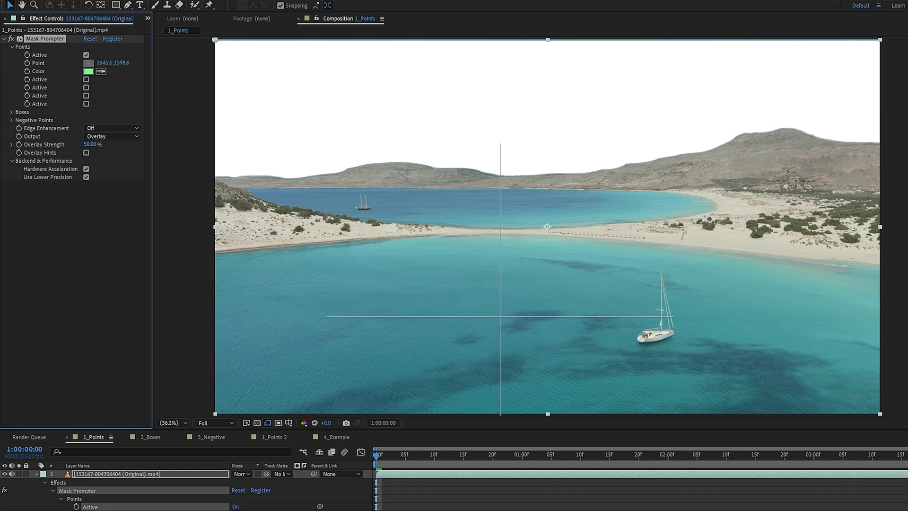
left_click(500, 316)
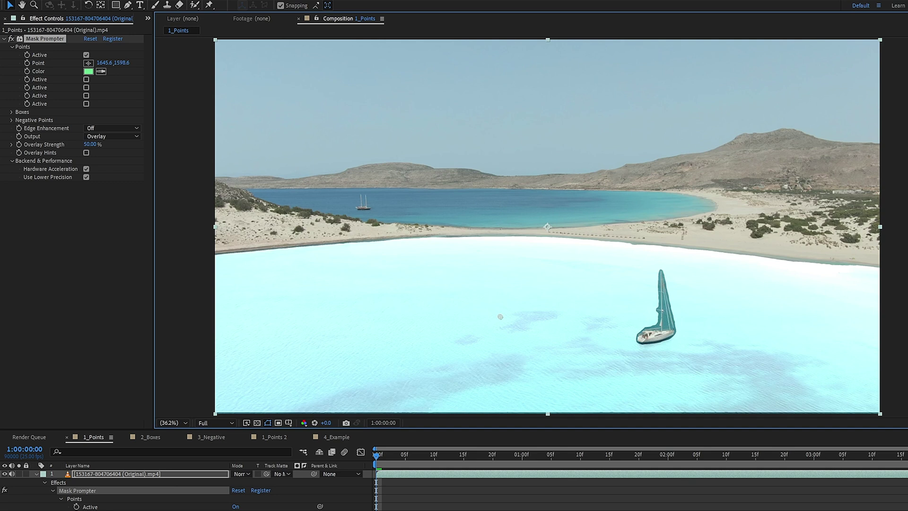
key("space")
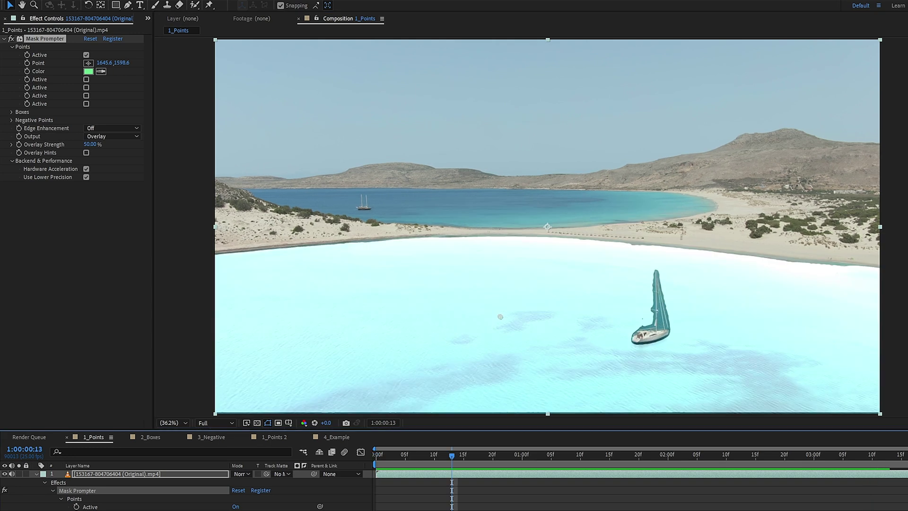
Step: Move the first point across the foreground water to about 1203, 1452, preview the mask, and return to the first frame
left_click_drag(446, 295, 418, 289)
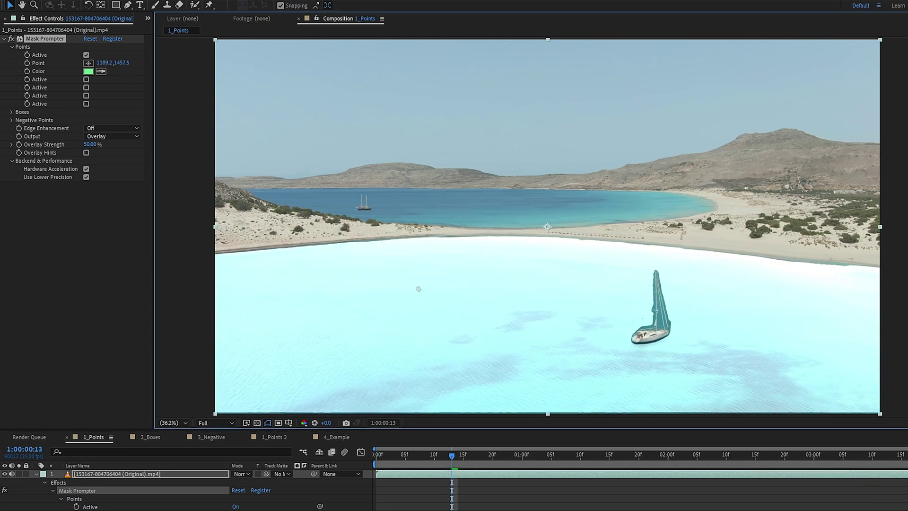
key("space")
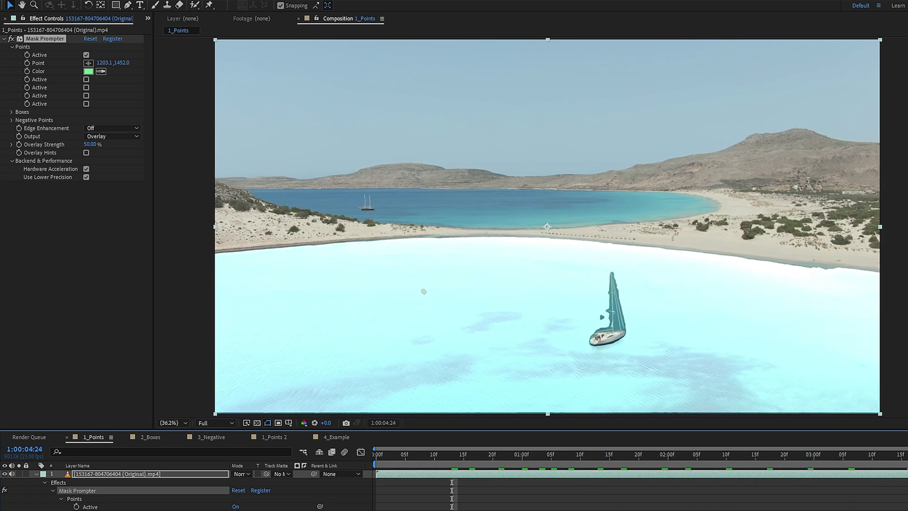
left_click_drag(481, 456, 376, 455)
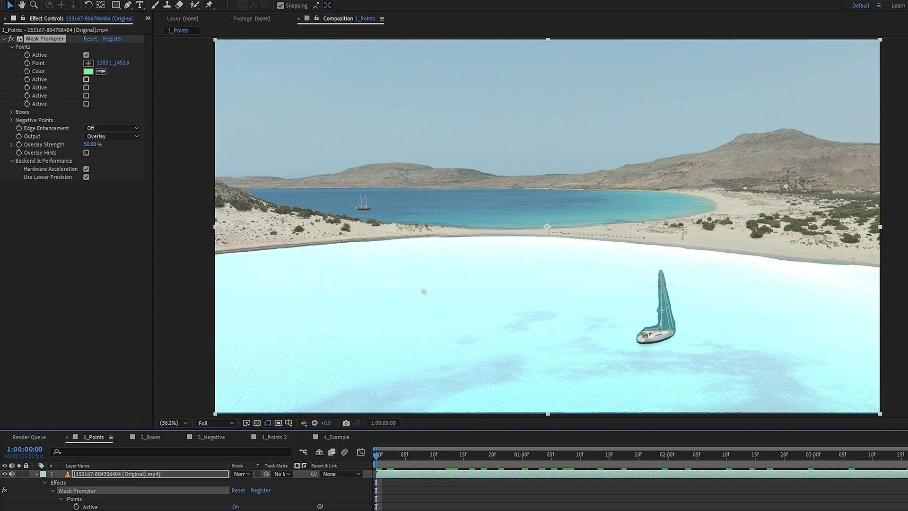
Step: Activate a second point on the distant bay at about 1695, 957 and review the combined mask across the clip
left_click(86, 80)
left_click(88, 88)
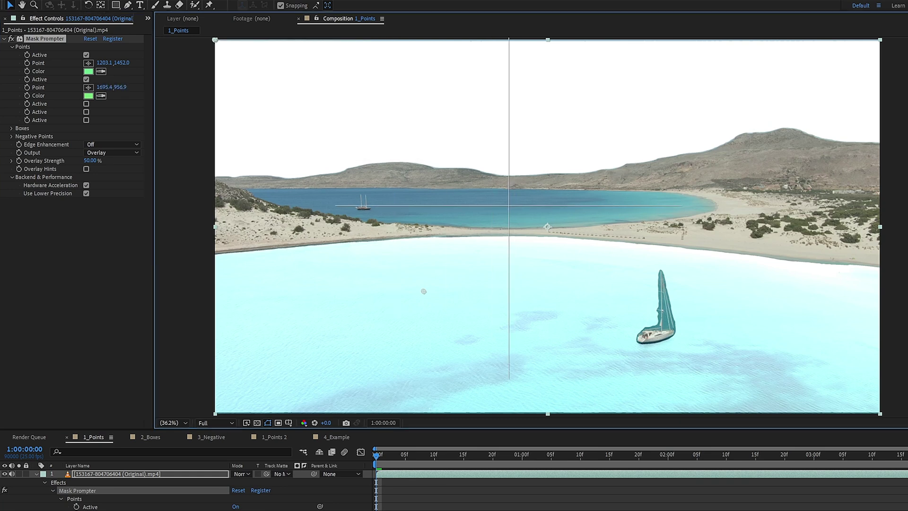
left_click(509, 206)
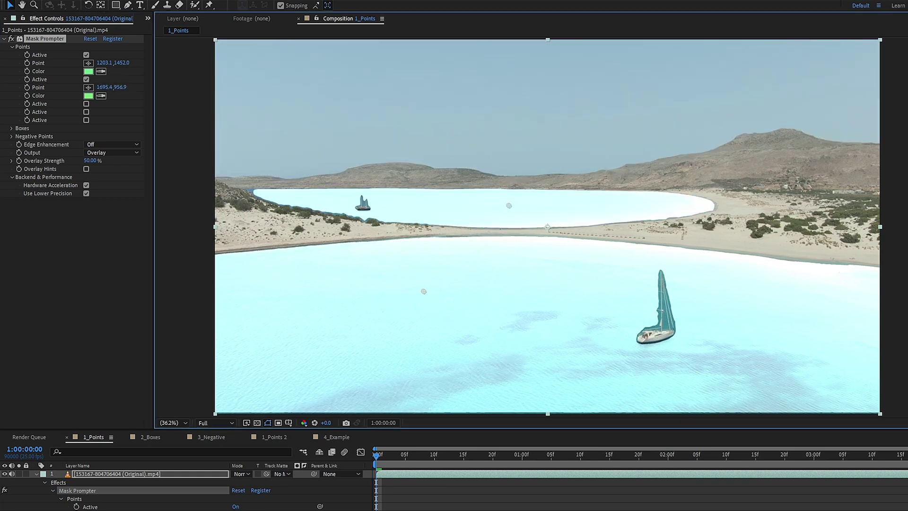
key("space")
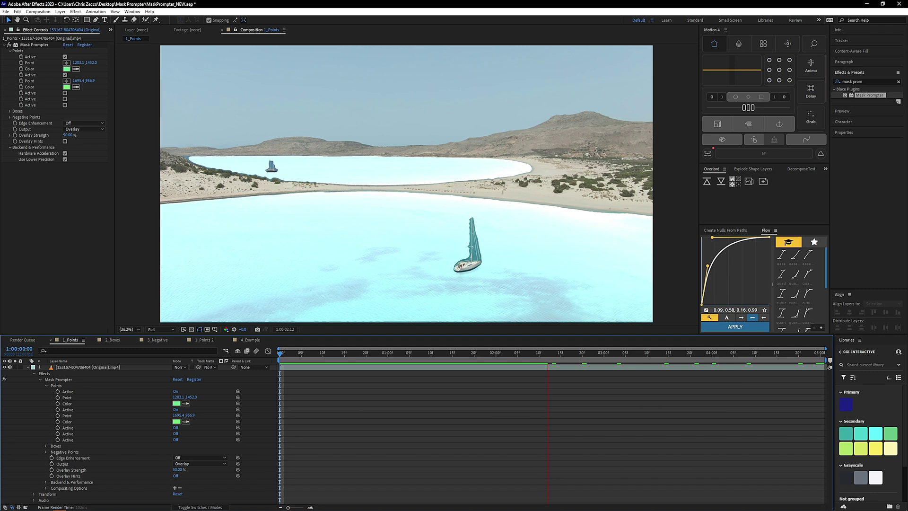
key("space")
left_click_drag(574, 354, 760, 354)
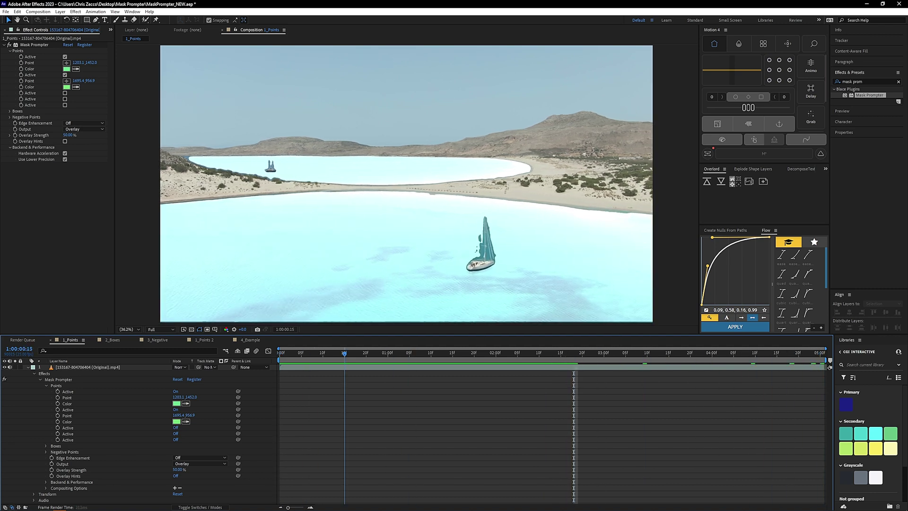
Step: Duplicate the masked sea footage layer and remove the Mask Prompter effect from the lower copy
left_click(28, 368)
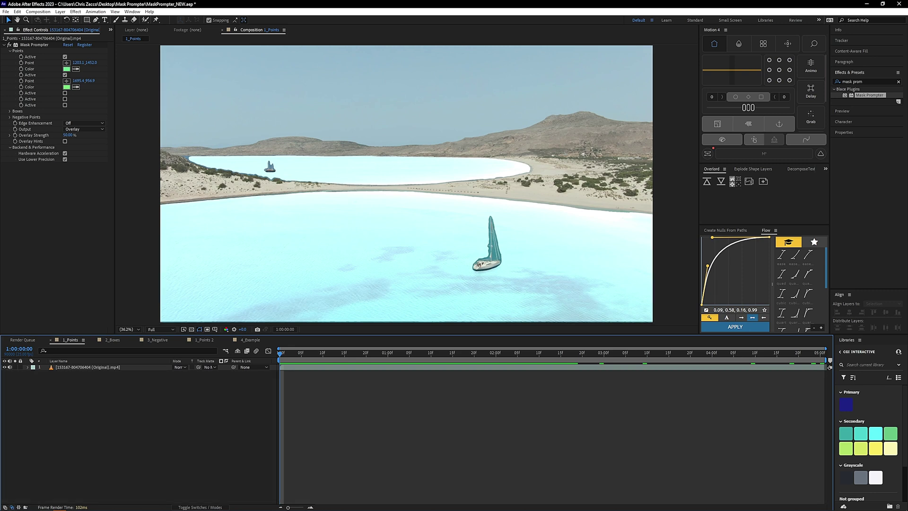
left_click(88, 368)
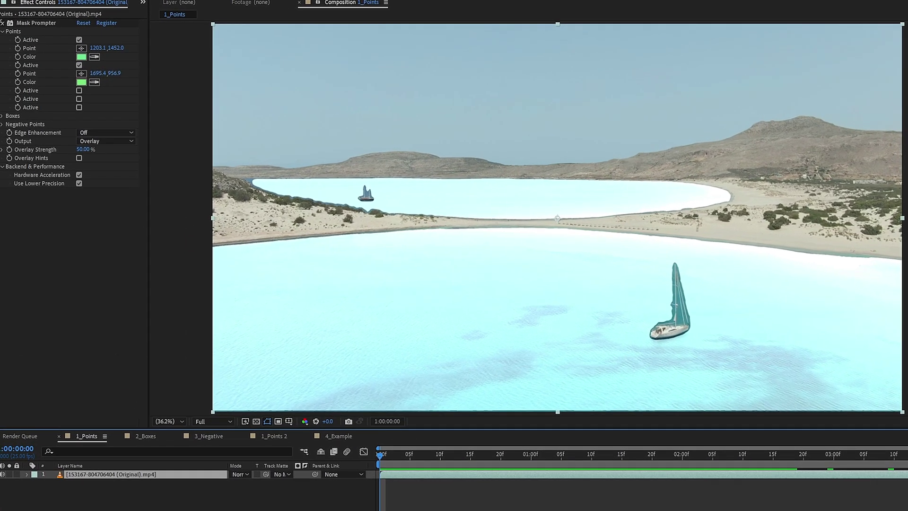
key("ctrl+d")
left_click(111, 483)
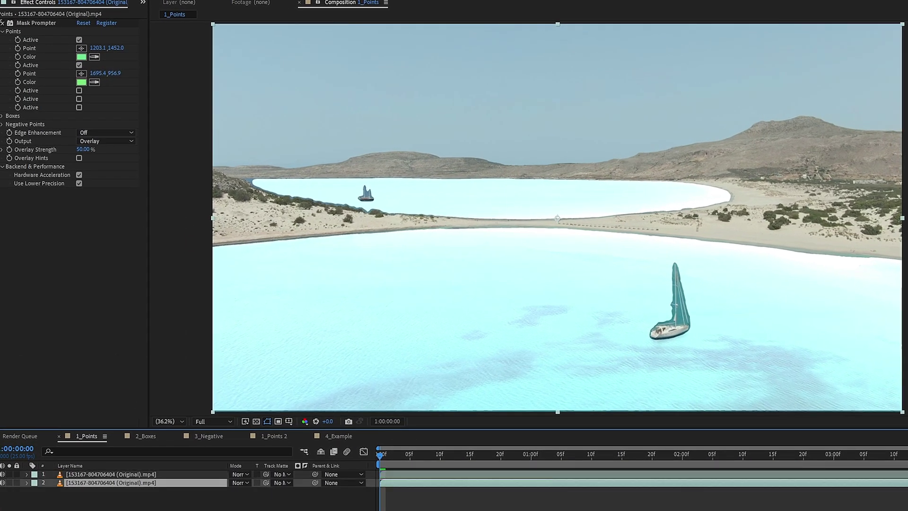
left_click(37, 24)
key("Delete")
Step: Set the upper layer's Mask Prompter output to On Transparent and check the isolated water
left_click(111, 475)
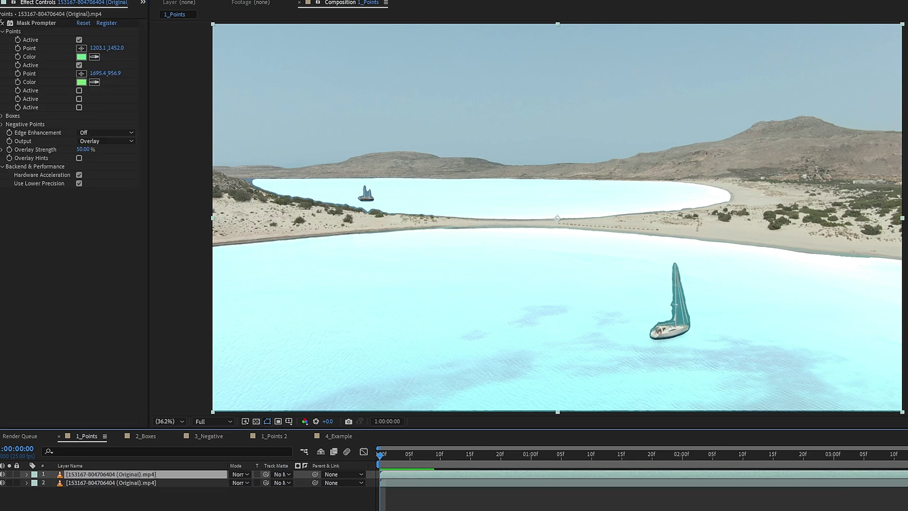
left_click(106, 141)
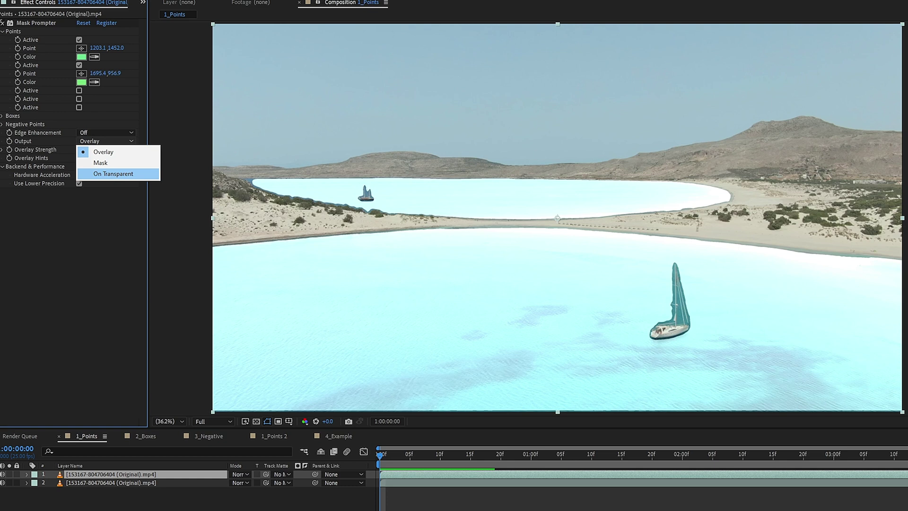
left_click(113, 174)
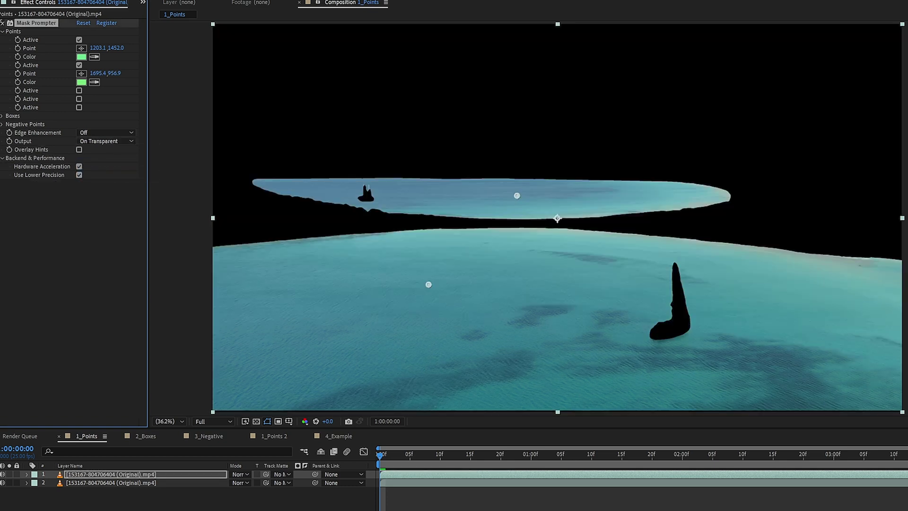
left_click(257, 421)
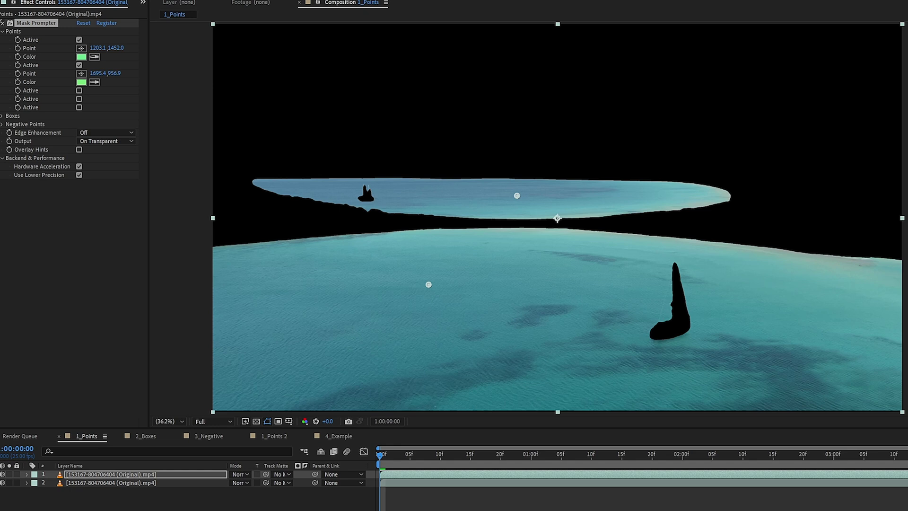
Step: Add Refine Soft Matte to the upper layer with Feather 19.1 and Smooth 15.4, and show the lower footage layer
left_click_drag(906, 209, 543, 229)
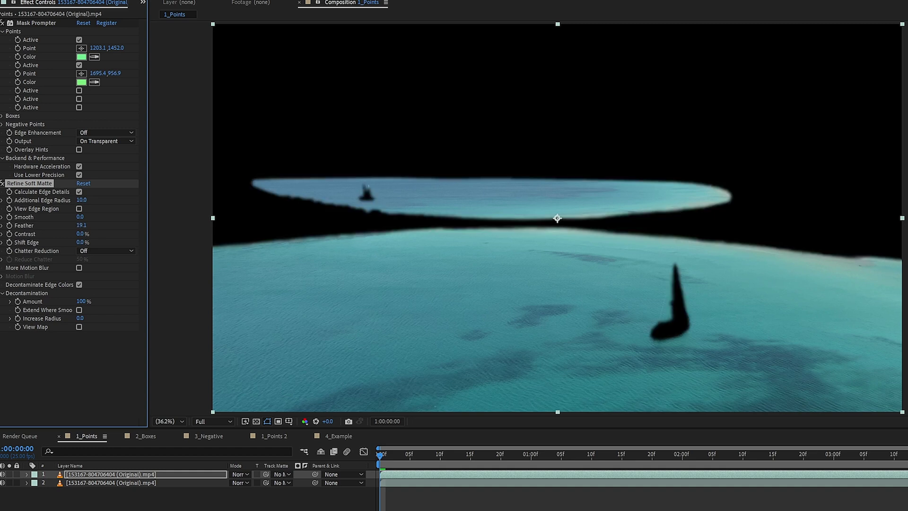
mouse_move(81, 217)
left_mouse_down()
mouse_move(118, 217)
mouse_move(83, 217)
left_mouse_up()
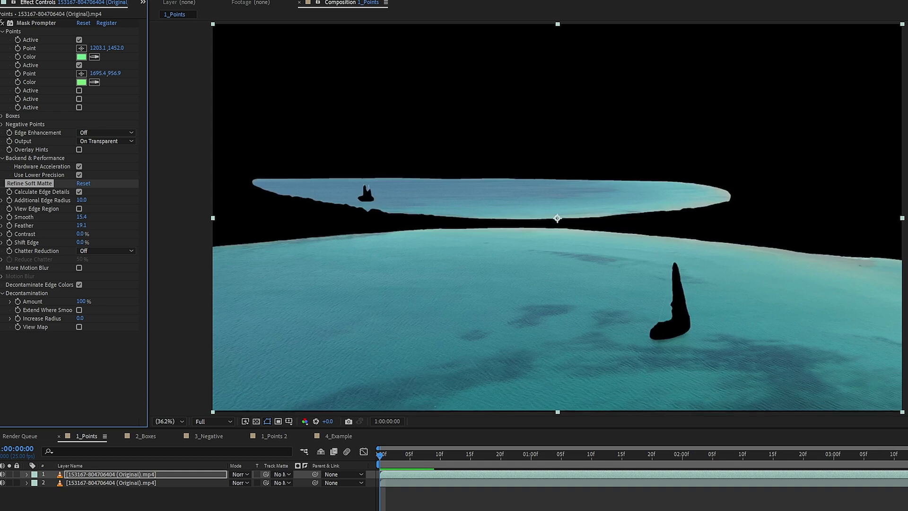
left_click(0, 483)
key("ctrl+shift+a")
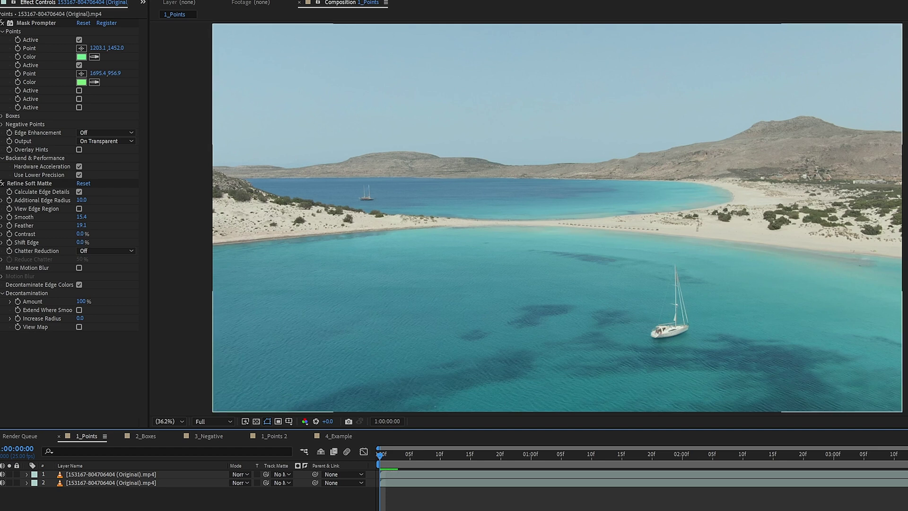
Step: Apply the Hue/Saturation effect to the upper water layer and shift its Master Hue
left_click(111, 474)
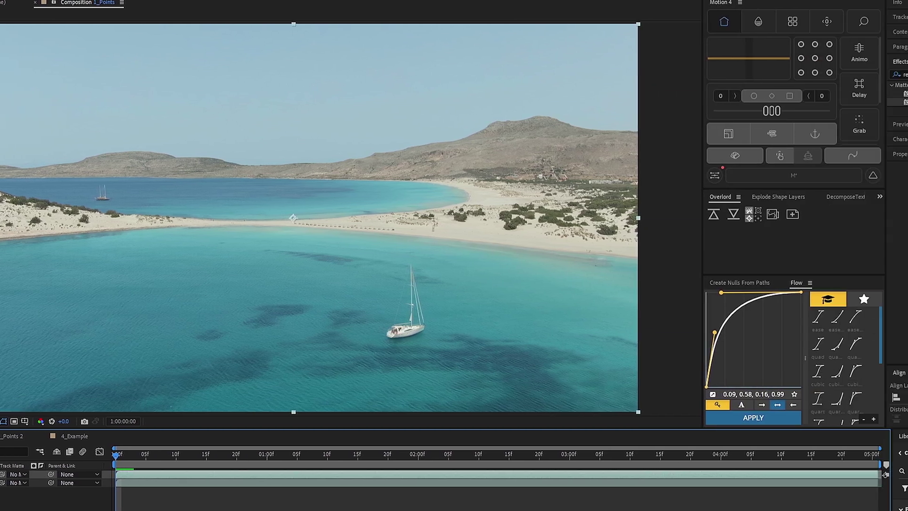
left_click(838, 74)
double_click(823, 75)
type("hue")
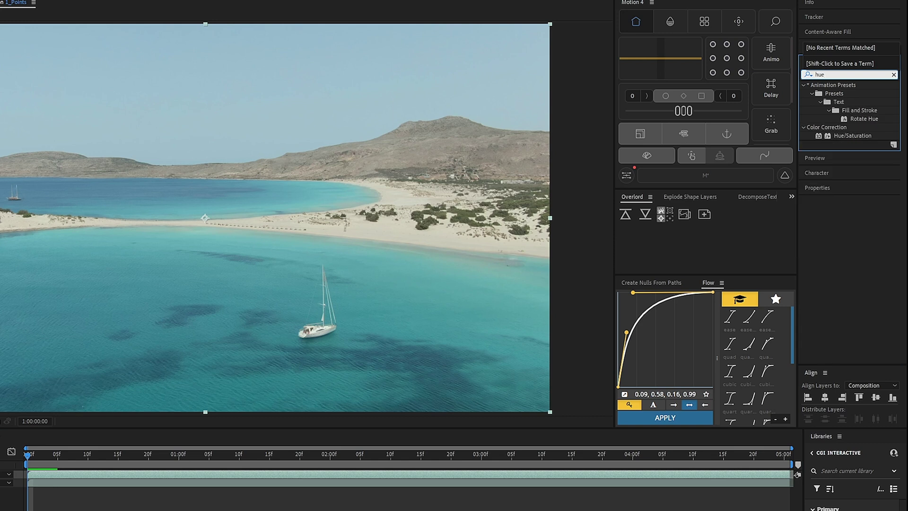
left_click_drag(853, 136, 155, 255)
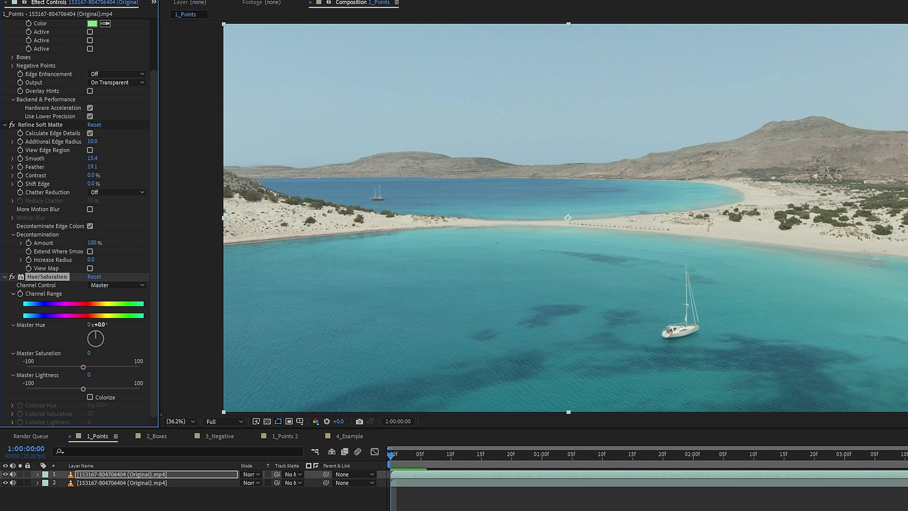
left_click_drag(98, 325, 113, 325)
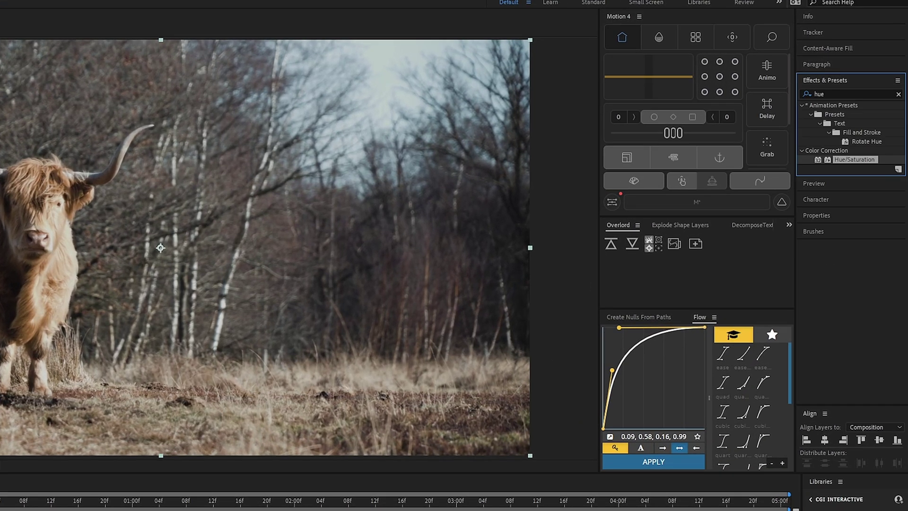
Step: Apply Mask Prompter to the highland cow footage in 1_Points 2 and activate its first point on the cow at about 1167, 1137
key("ctrl+f")
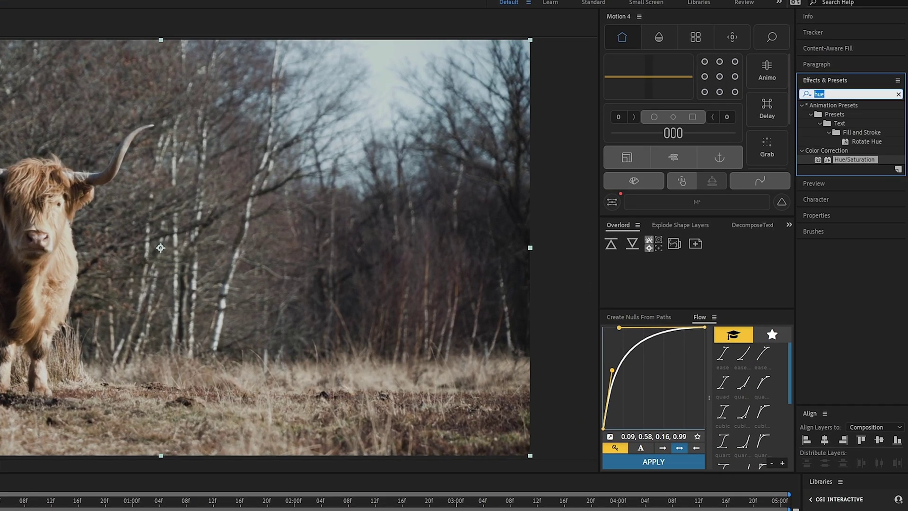
type("mask")
double_click(855, 296)
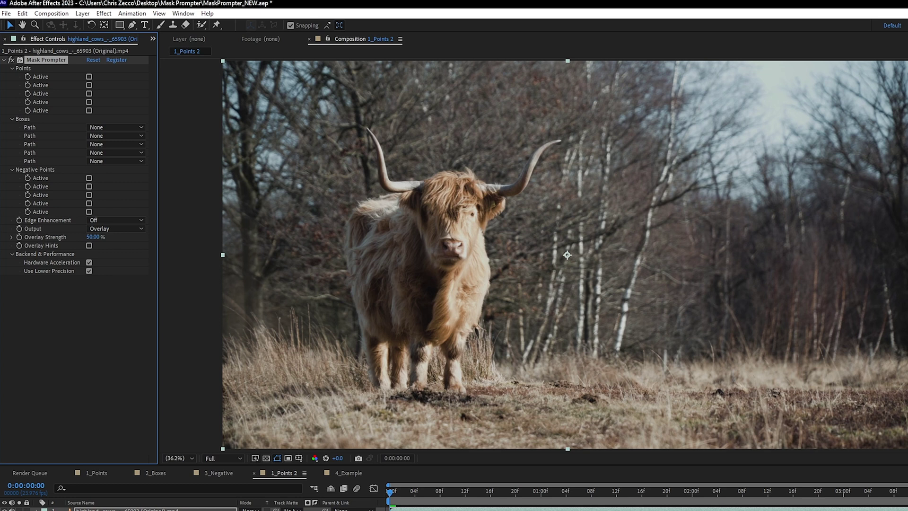
left_click(89, 76)
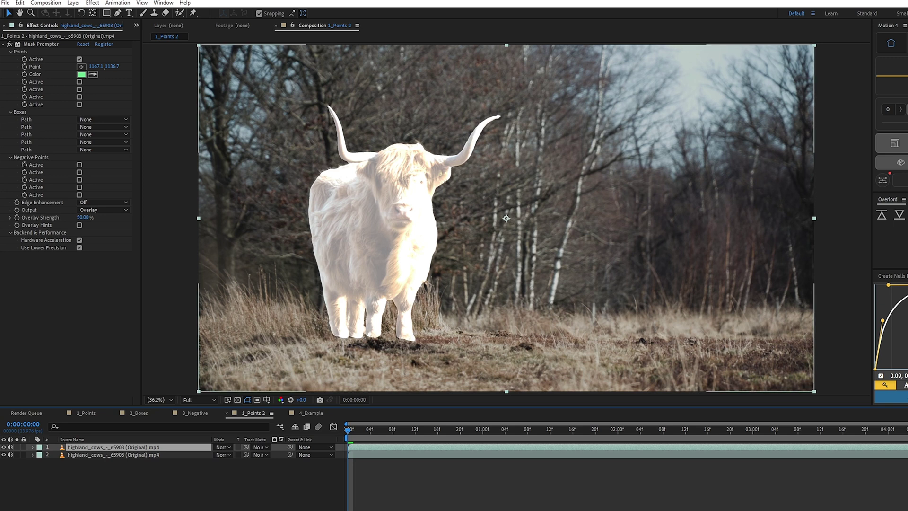
Step: Remove the Mask Prompter effect from the lower highland cow footage layer
left_click(113, 454)
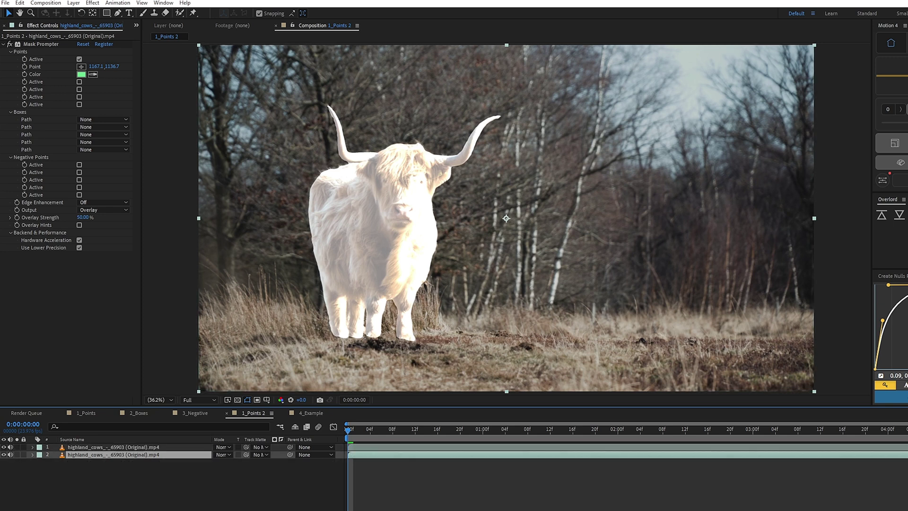
left_click(41, 44)
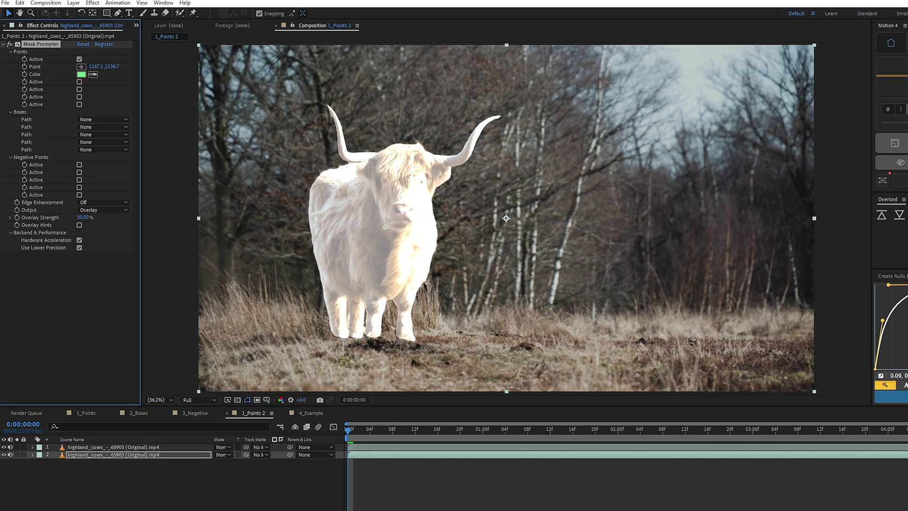
key("Delete")
Step: Set the upper cow layer's Mask Prompter output to Mask and preview the matte over time
left_click(113, 447)
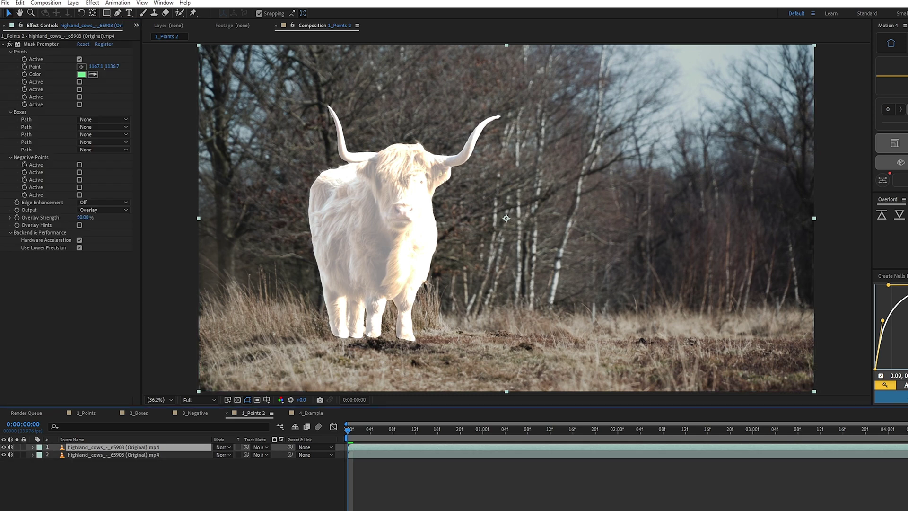
left_click(103, 210)
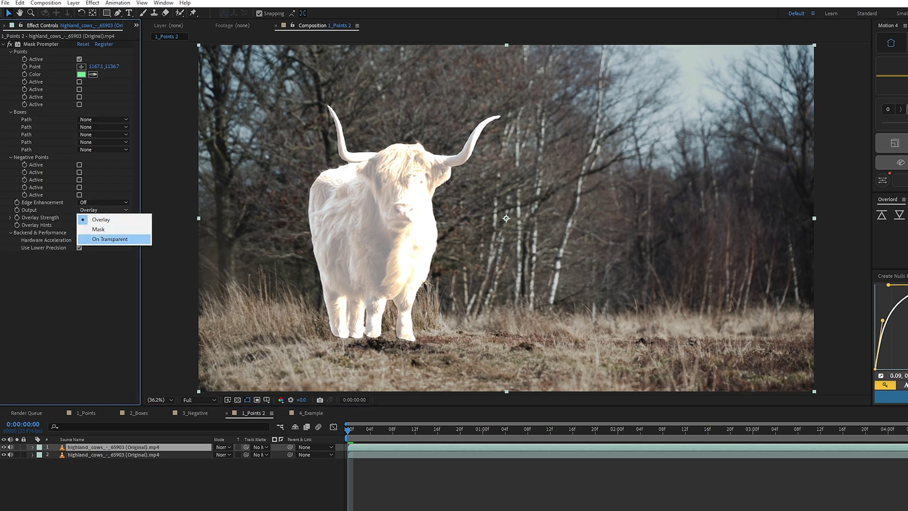
left_click(98, 229)
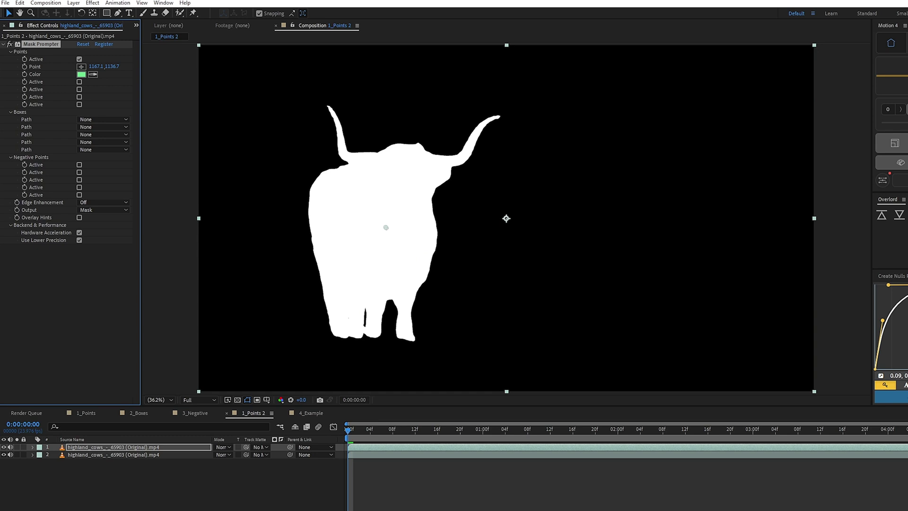
key("space")
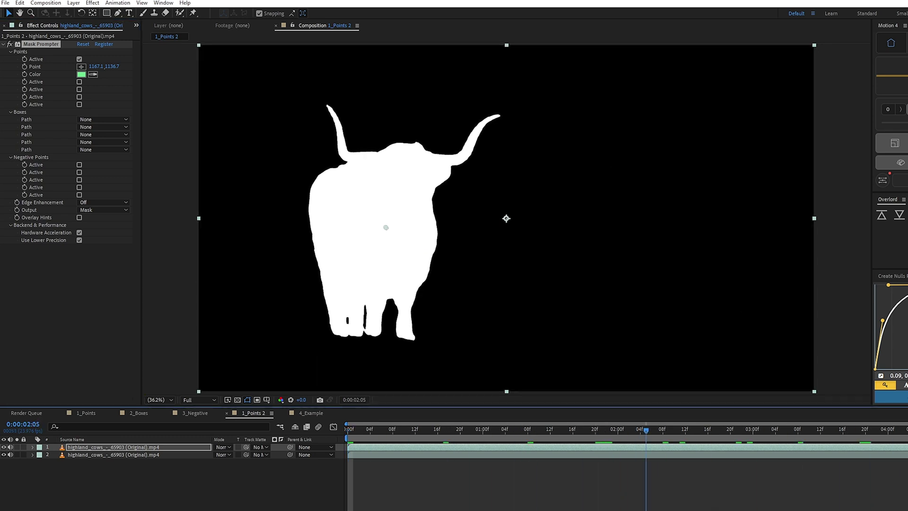
left_click_drag(907, 430, 393, 430)
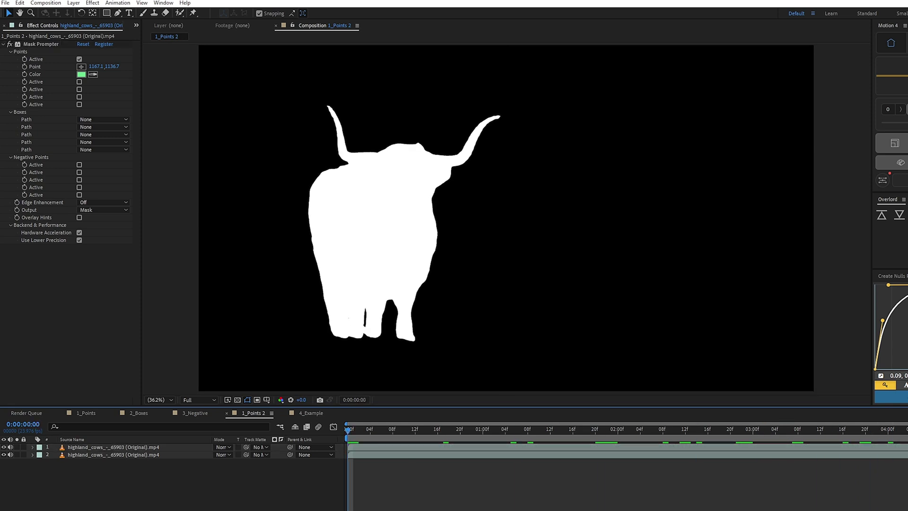
Step: Create an adjustment layer above the cow footage, apply Hue/Saturation to it and set Master Saturation to -100
left_click(73, 3)
mouse_move(85, 13)
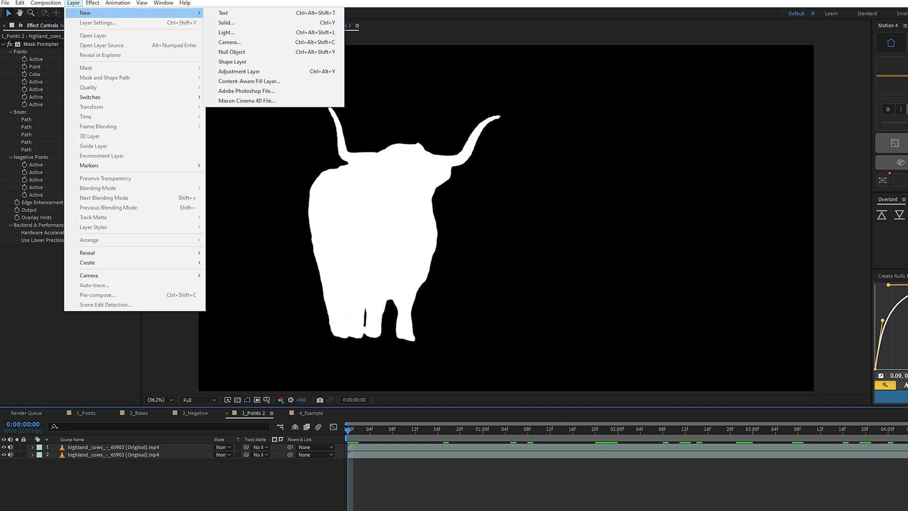
left_click(239, 72)
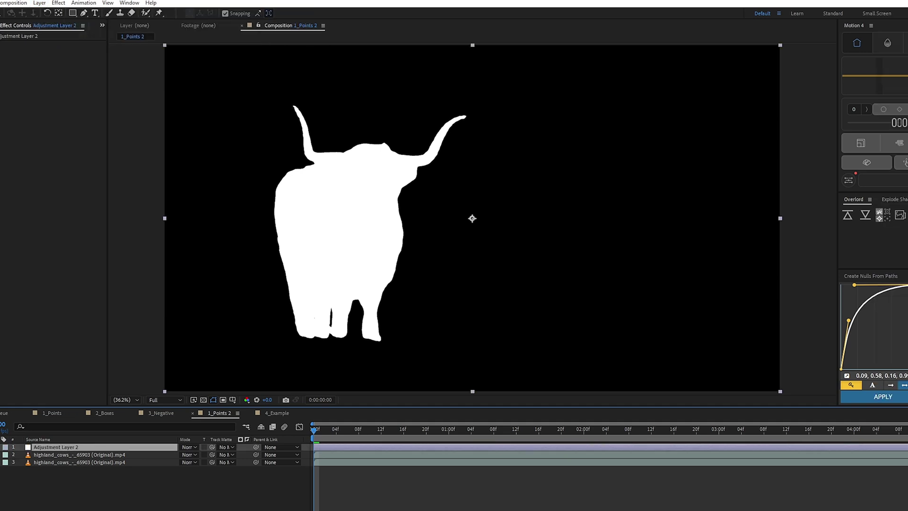
left_click(839, 91)
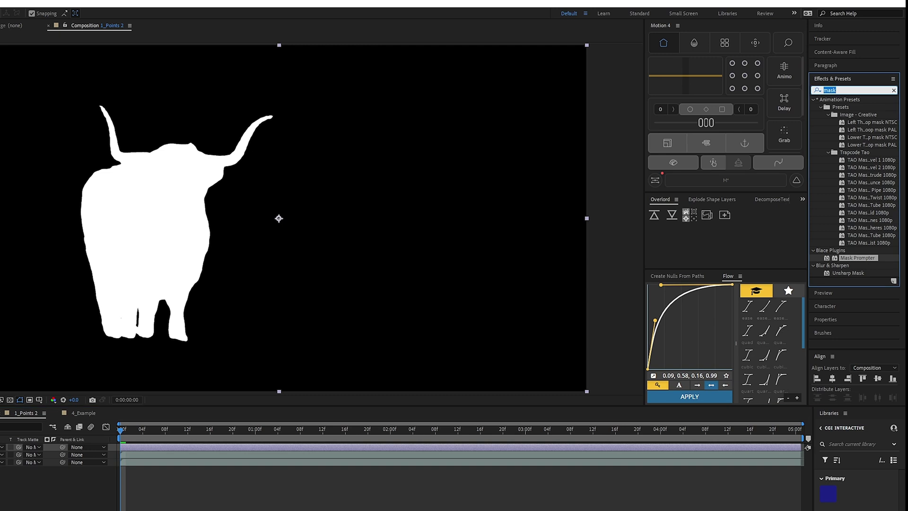
type("hue")
double_click(855, 146)
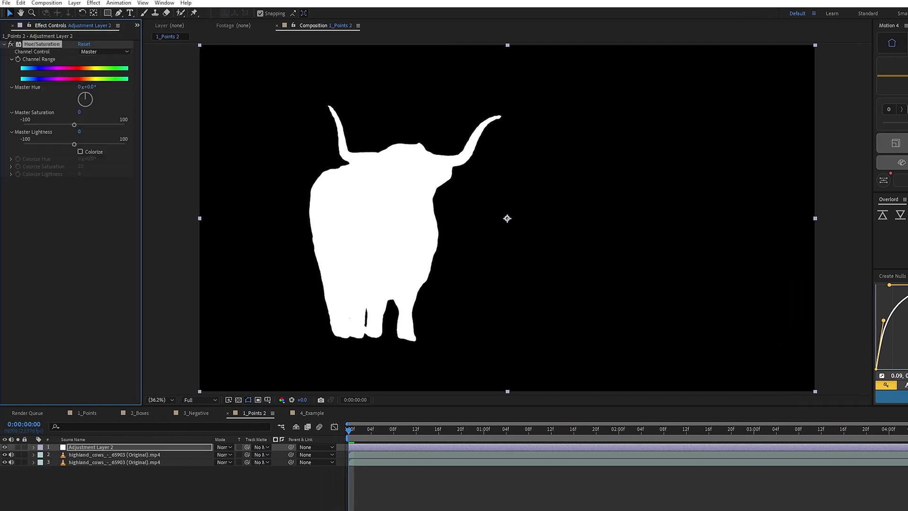
left_click_drag(74, 124, 24, 125)
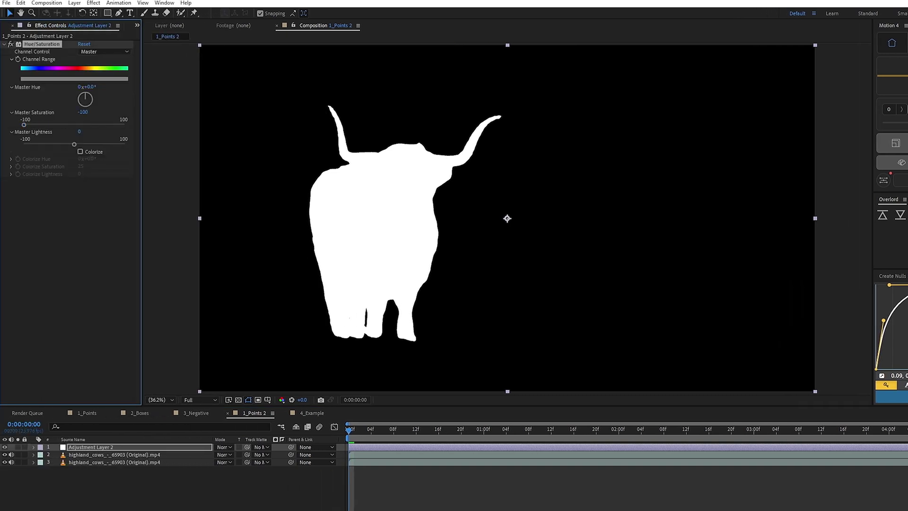
Step: Use the masked cow layer as the adjustment layer's track matte, switch it to luma, and preview the result
left_click(114, 455)
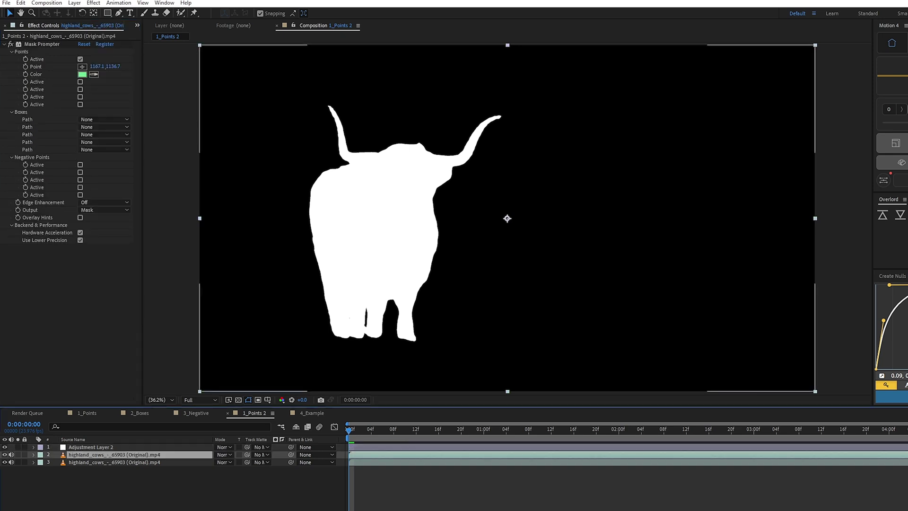
left_click_drag(247, 447, 148, 458)
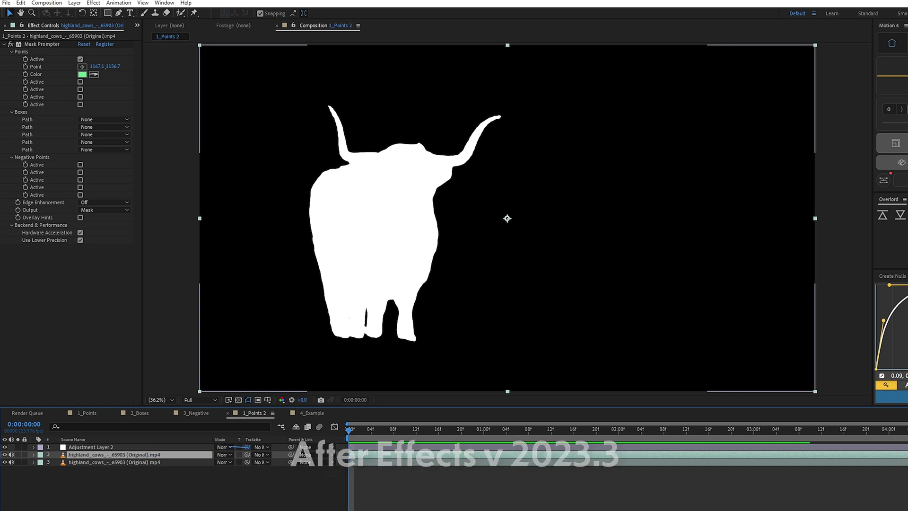
left_click_drag(161, 455, 161, 454)
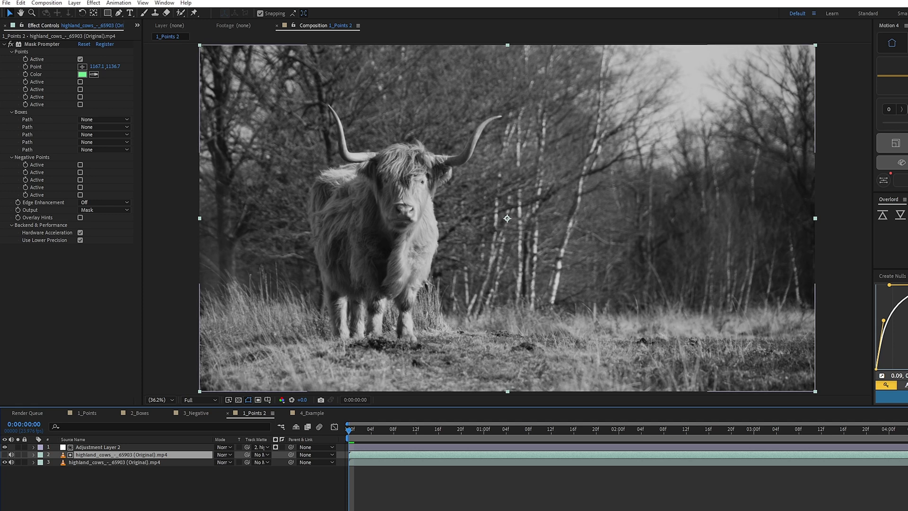
left_click(276, 447)
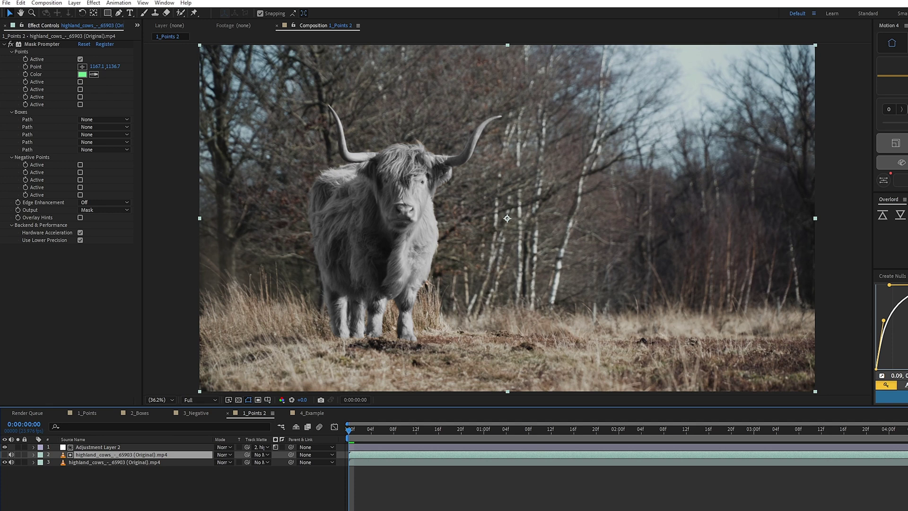
key("space")
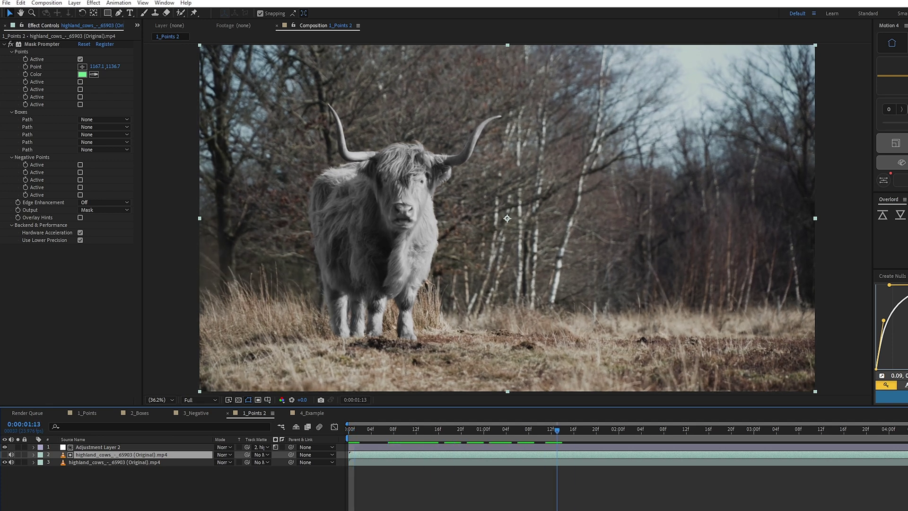
key("space")
Step: Set the adjustment layer's Master Lightness to -15, add Gaussian Blur and raise its Blurriness
left_click(98, 447)
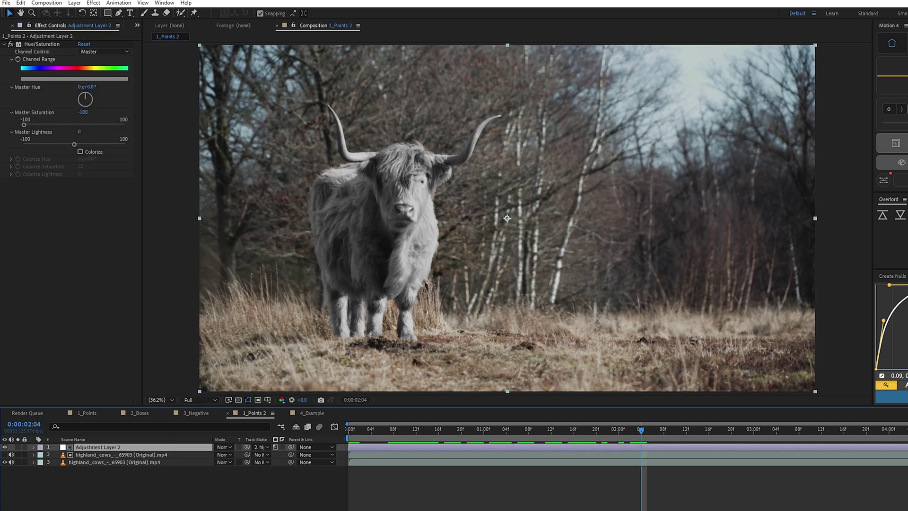
left_click_drag(74, 144, 68, 144)
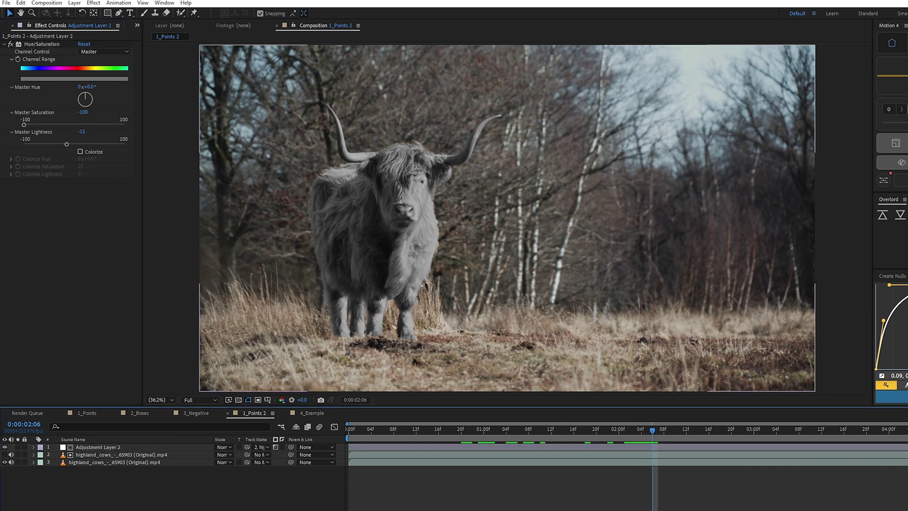
left_click(98, 447)
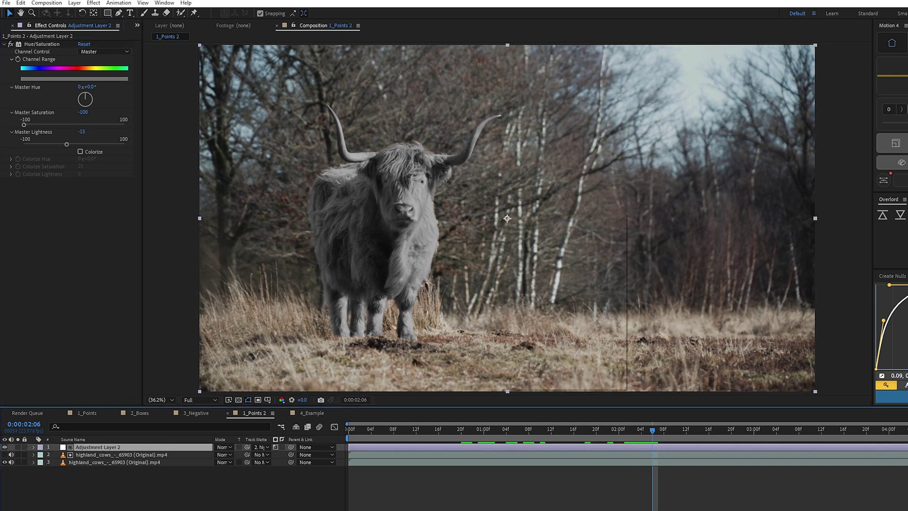
key("ctrl+space")
type("gau")
key("Return")
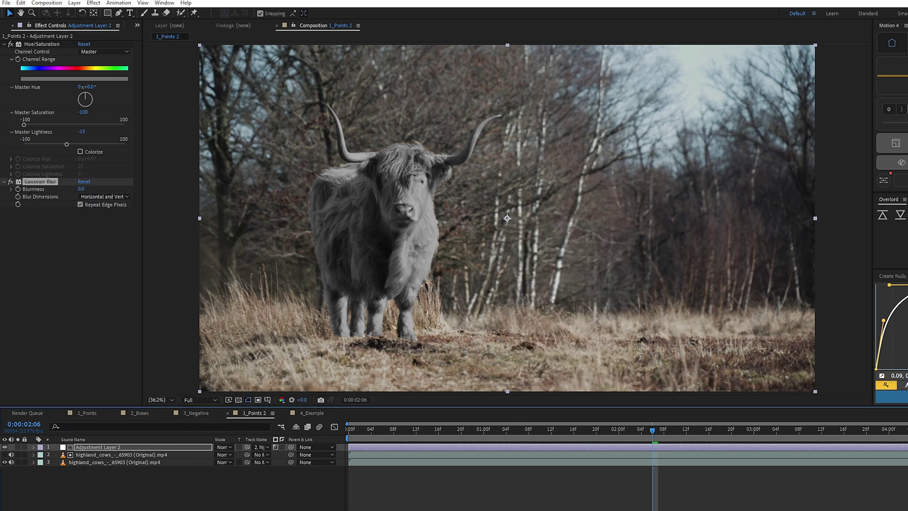
left_click_drag(82, 189, 90, 190)
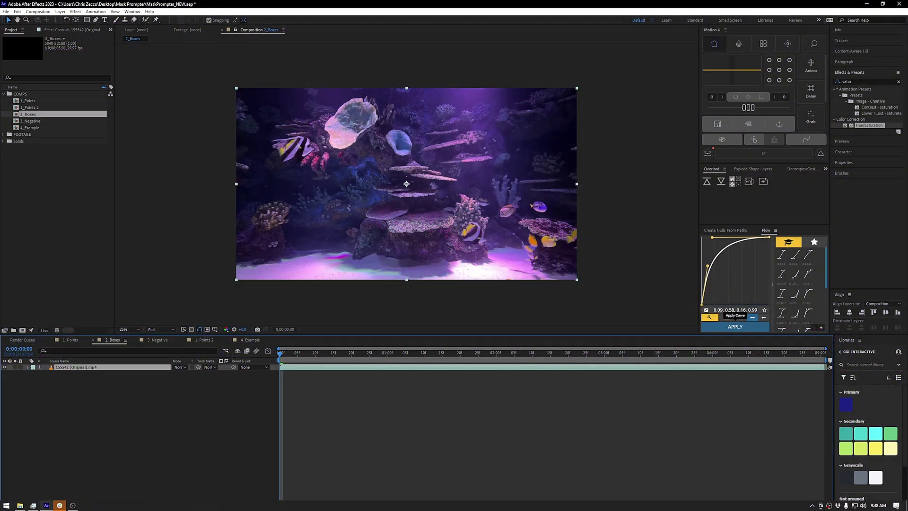
Step: Preview the 2_Boxes aquarium footage and draw a rectangular mask around the small pink fish beside the coral, with mask mode None
key("space")
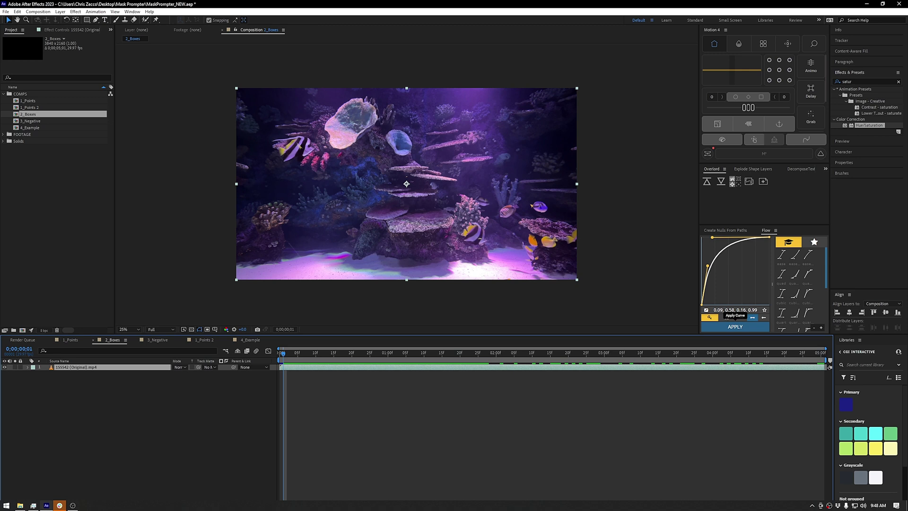
left_click(87, 20)
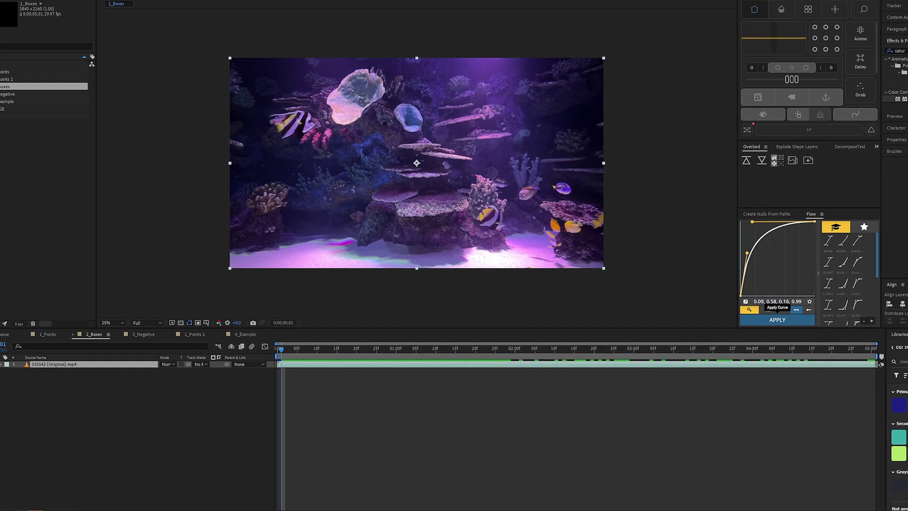
left_click_drag(525, 166, 554, 196)
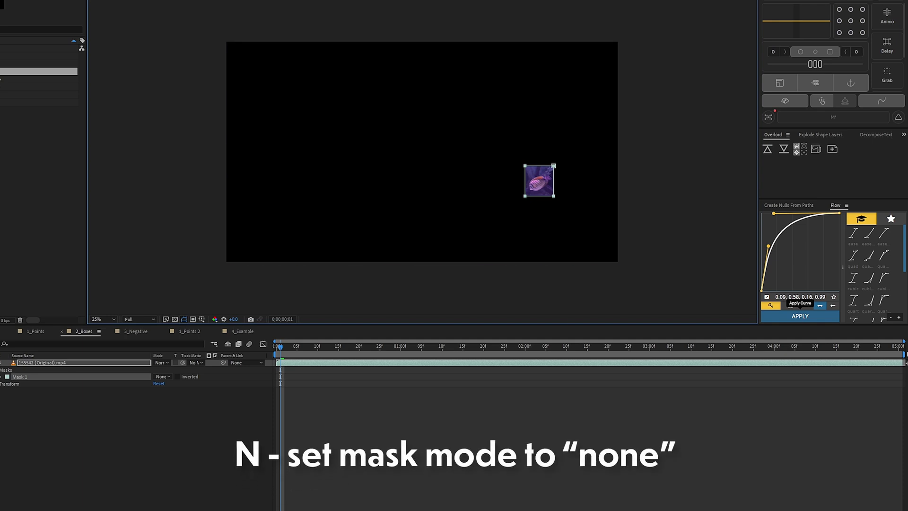
key("n")
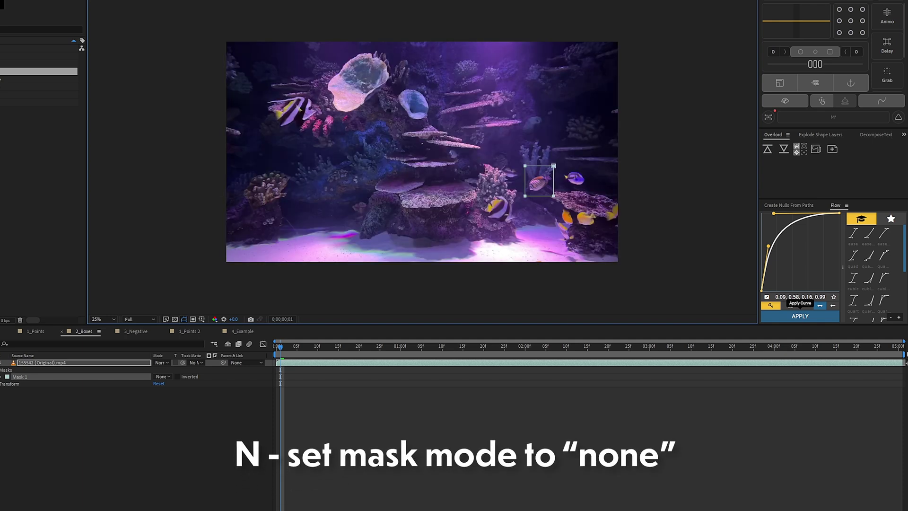
left_click_drag(554, 196, 554, 198)
key("Right")
key("Right")
key("Right")
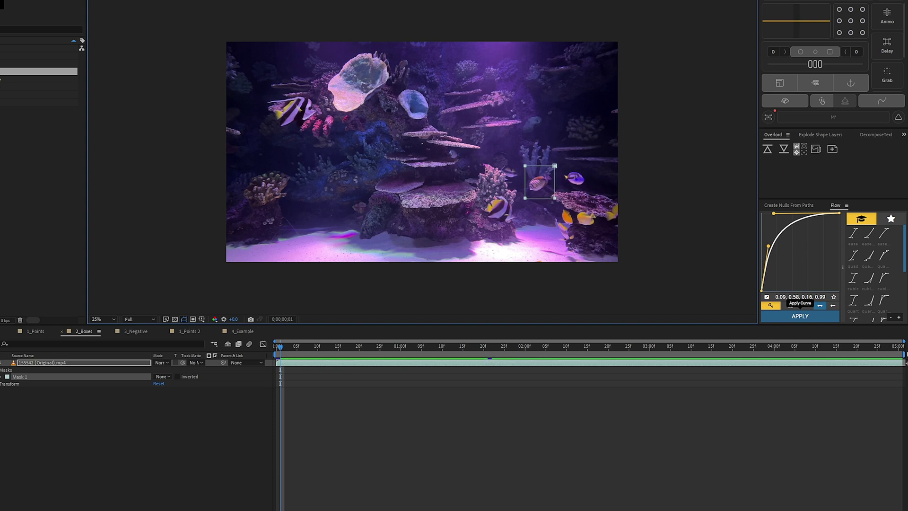
Step: Keyframe Mask 1's path from frame 0;00;00;01 and reposition the box over the fish at 0;00;01;01 and 0;00;02;01
left_click(2, 377)
left_click(14, 384)
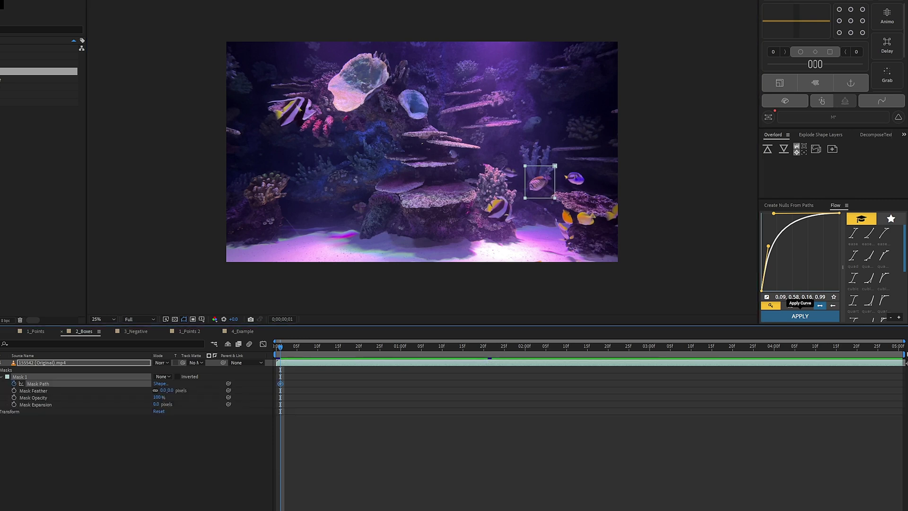
key("space")
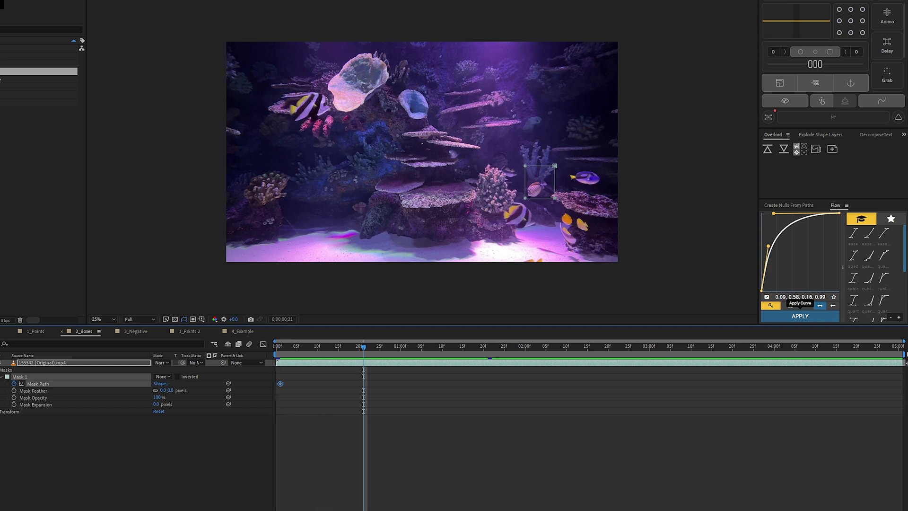
left_click_drag(555, 165, 550, 173)
key("space")
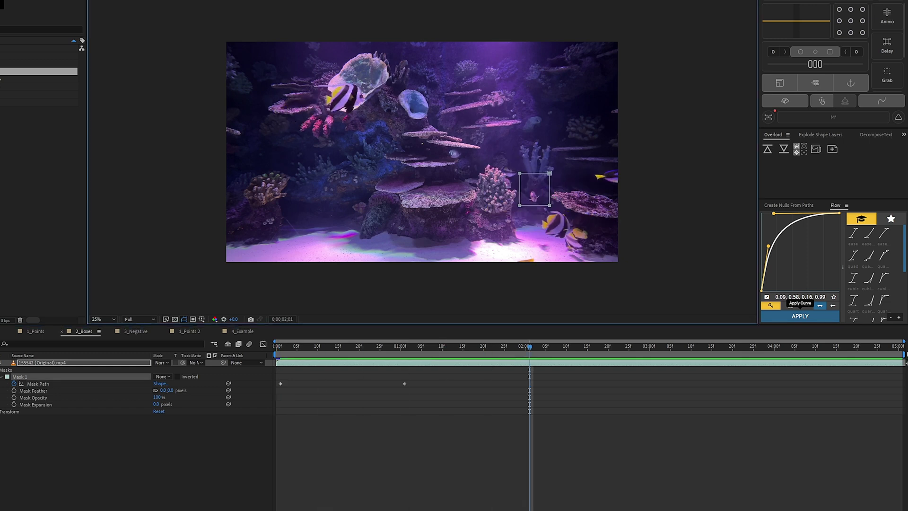
left_click_drag(550, 173, 545, 194)
Step: Keyframe the mask box to follow the fish at 0;00;03;01, 0;00;04;01 and the final frame, and check the animation from the start
key("shift+Page_Down")
key("shift+Page_Down")
key("shift+Page_Down")
key("space")
key("shift+Page_Down")
key("shift+Page_Down")
key("shift+Page_Down")
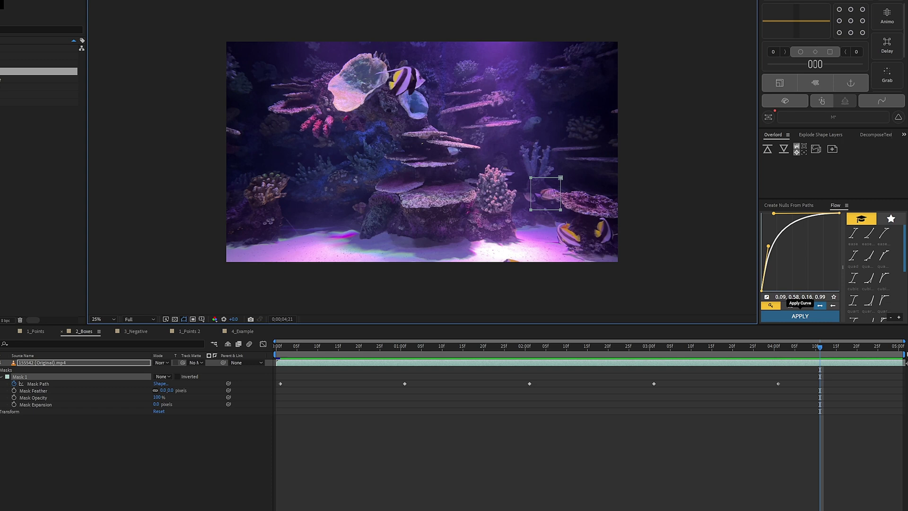
key("Page_Up")
left_click_drag(546, 194, 554, 194)
left_click(502, 444)
left_click(371, 346)
key("space")
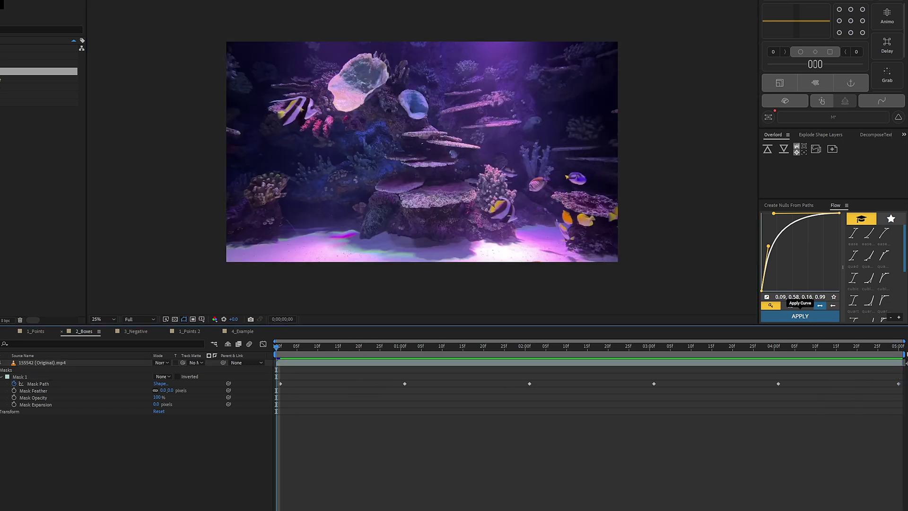
Step: Apply Mask Prompter to the aquarium footage layer in 2_Boxes
key("ctrl+a")
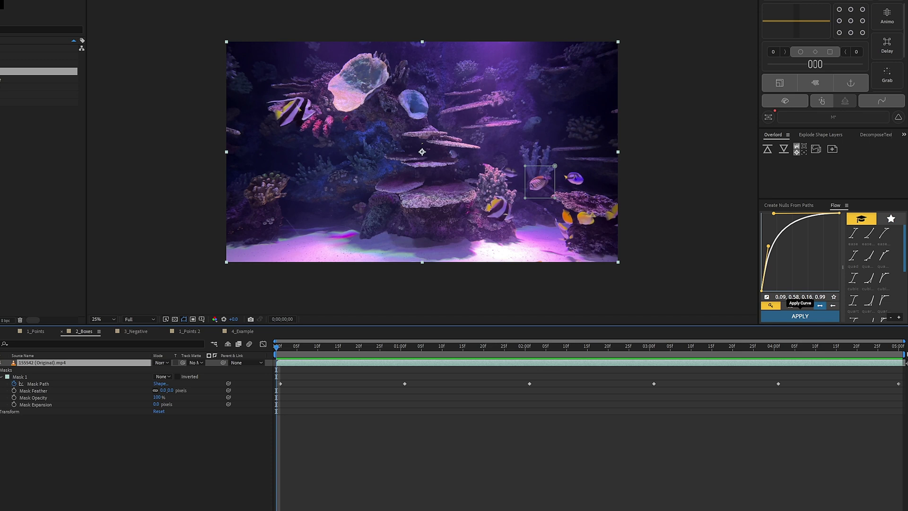
key("ctrl+space")
type("mak")
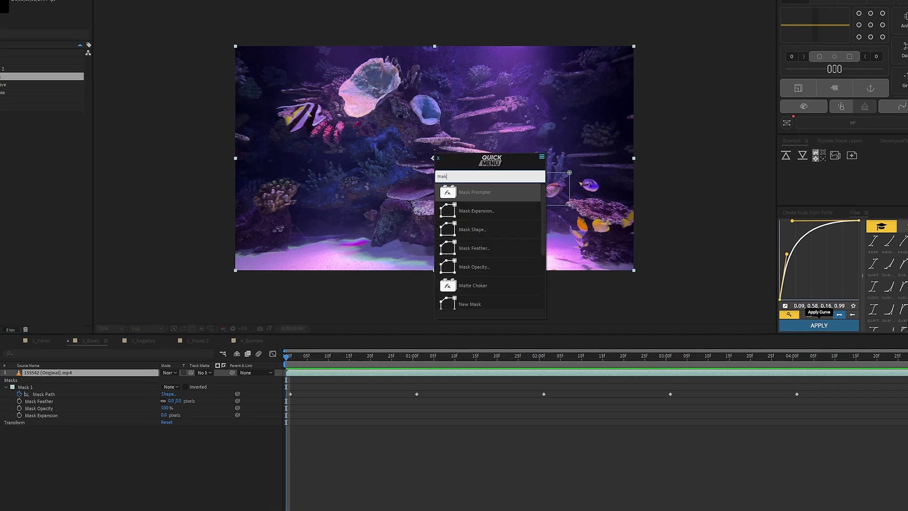
key("BackSpace")
type("sk")
key("Return")
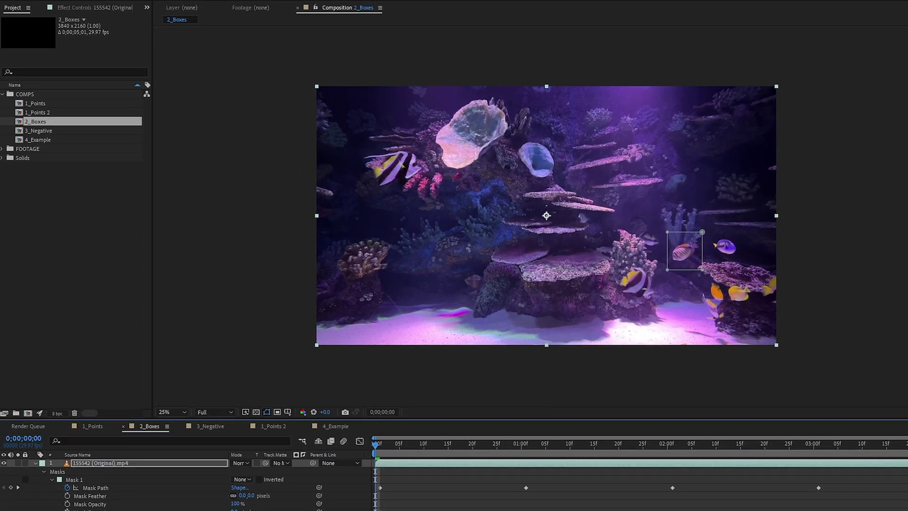
Step: Assign Mask 1 as Mask Prompter's first box path on the aquarium footage
key("F3")
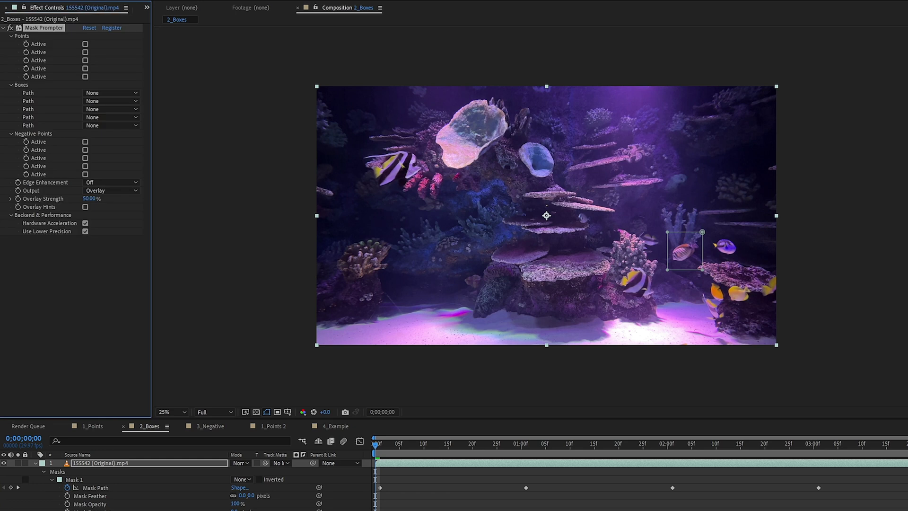
left_click(111, 92)
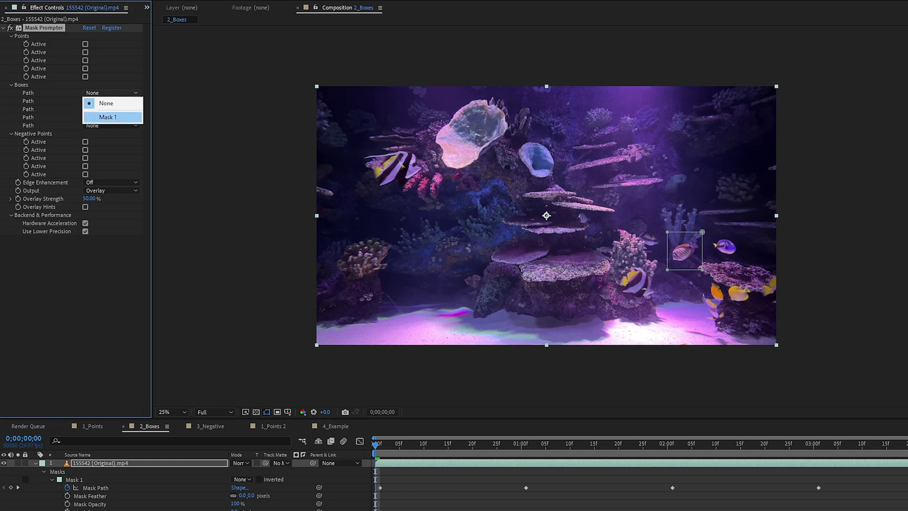
left_click(108, 117)
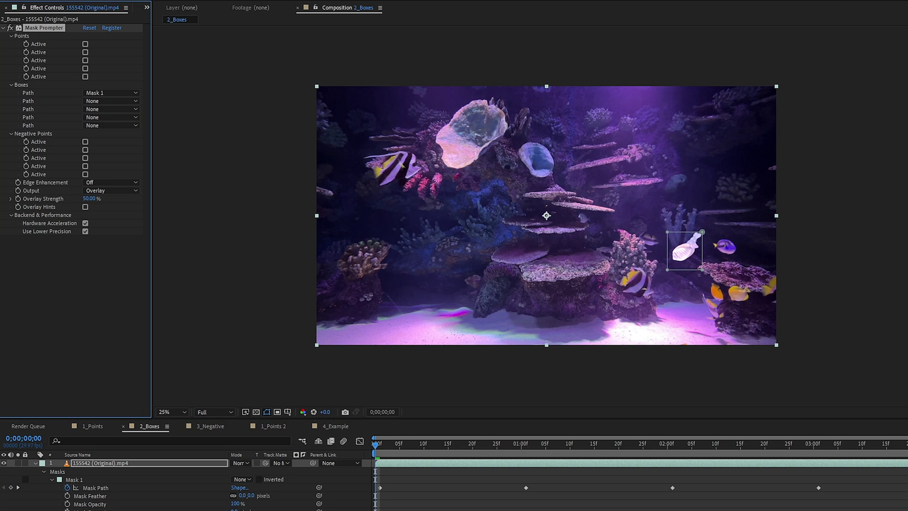
Step: Lower the upper edge of Mask 1's box closer to the fish at 0;00;00;00 and 0;00;00;01
left_click(703, 231)
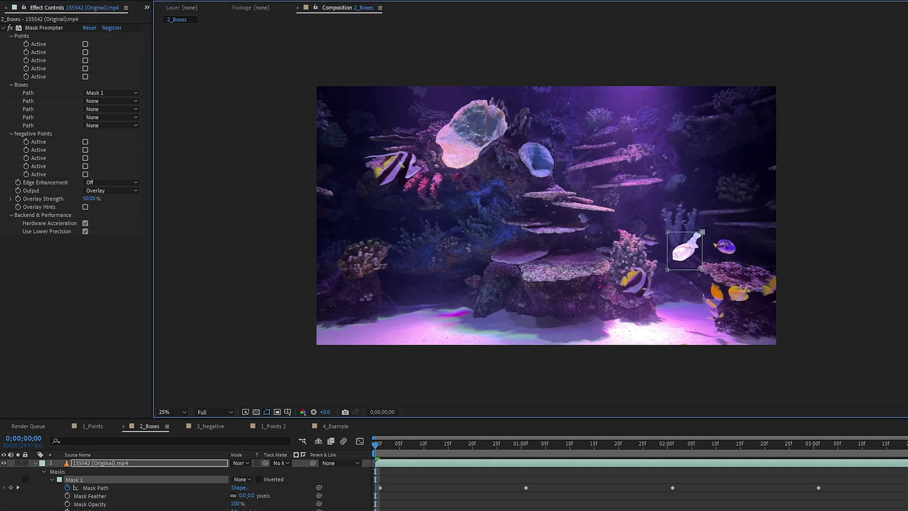
key("shift+Down")
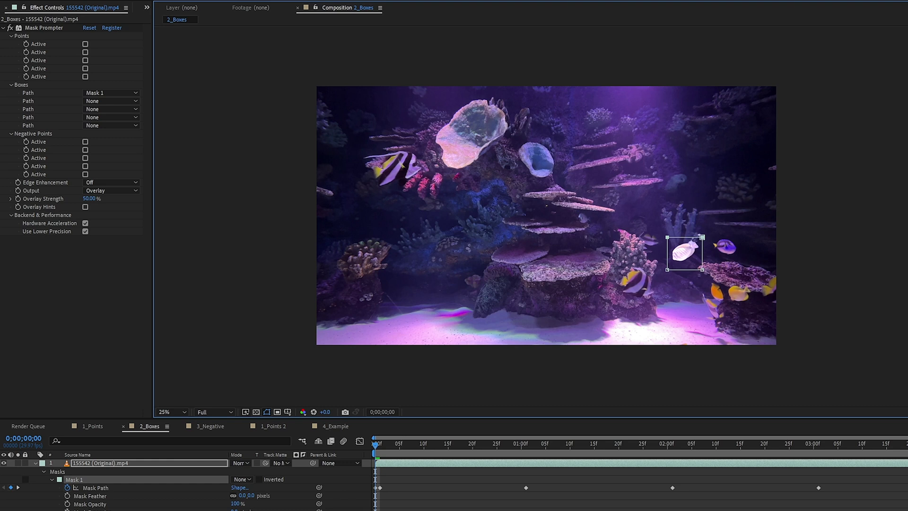
key("Up")
key("Down")
key("Down")
key("Page_Down")
mouse_move(651, 212)
left_mouse_down()
mouse_move(732, 241)
mouse_move(702, 237)
left_mouse_up()
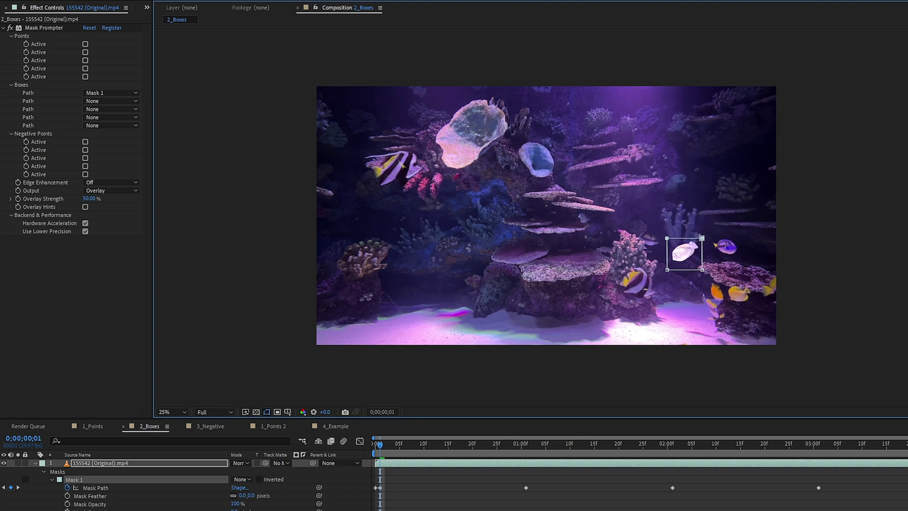
Step: Check the box at each Mask Path keyframe up to the last one and refit it around the fish
key("k")
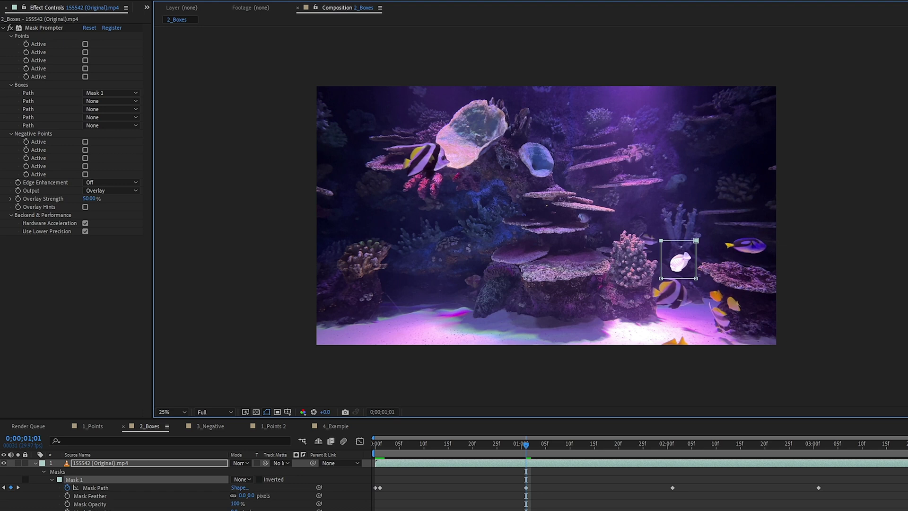
key("k")
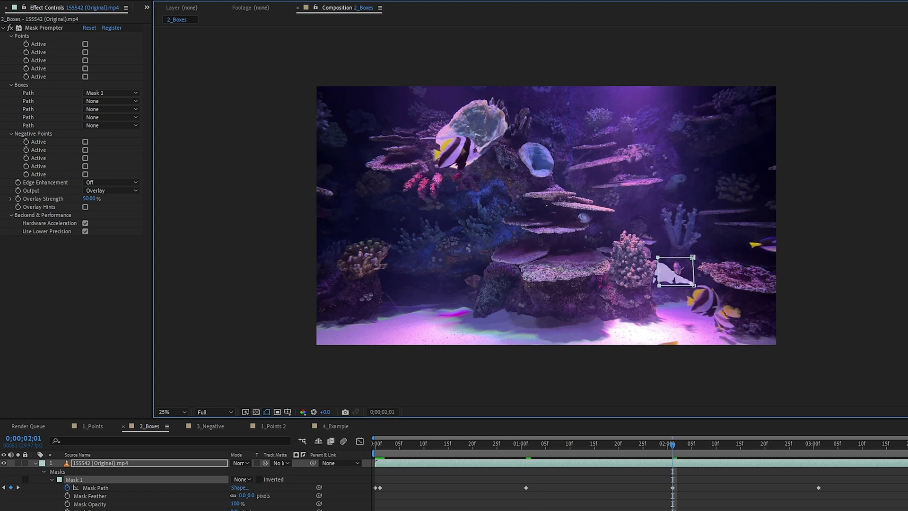
key("k")
left_click_drag(694, 247, 697, 254)
key("k")
key("k")
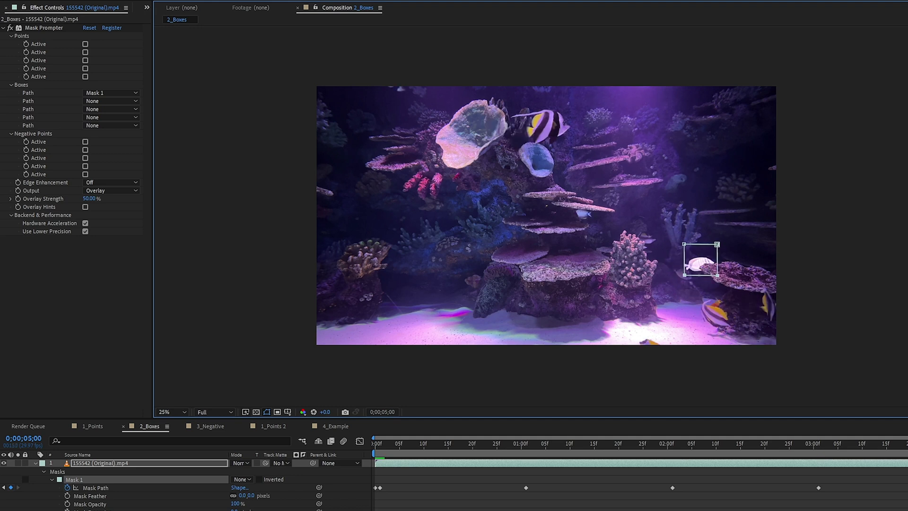
Step: Add corrective Mask Path keyframes between the existing ones where the box misses the fish, and return to the first frame
left_click_drag(907, 445, 658, 445)
left_click_drag(653, 217, 692, 250)
left_click_drag(658, 445, 604, 444)
key("shift+Page_Up")
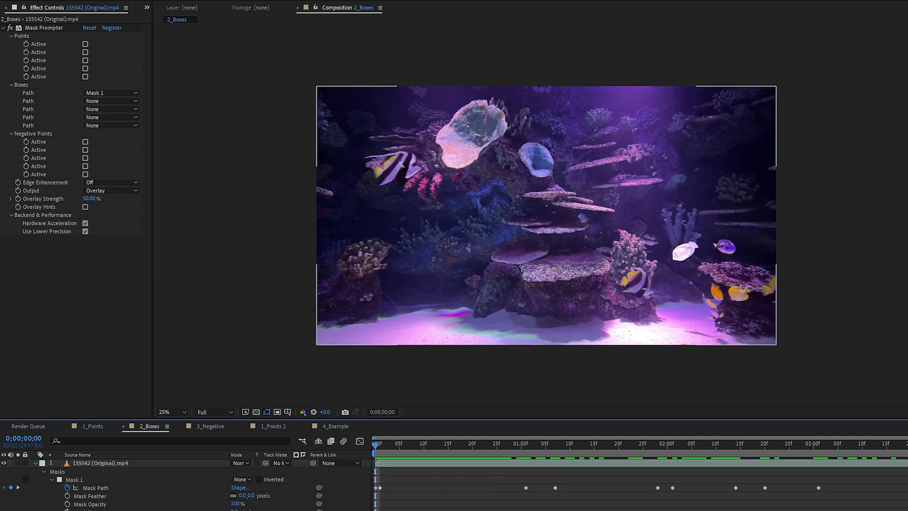
Step: Duplicate the aquarium footage layer and delete Mask Prompter from the lower copy
left_click(100, 463)
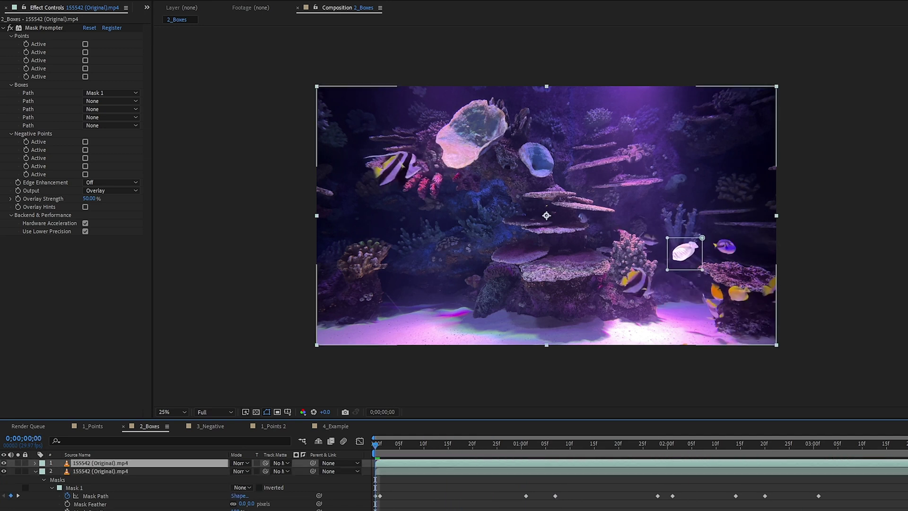
key("ctrl+d")
left_click(43, 28)
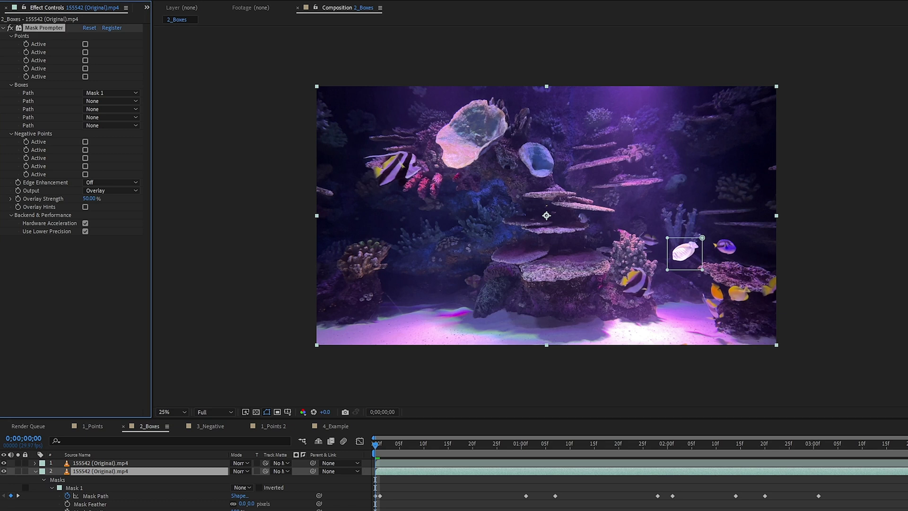
key("Delete")
Step: Set Mask Prompter's output to On Transparent on the upper aquarium footage copy
left_click(100, 463)
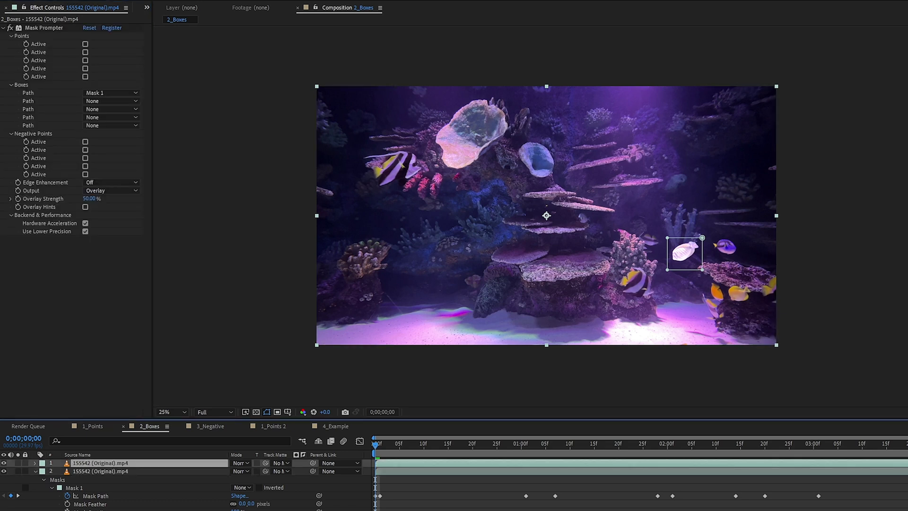
left_click(111, 190)
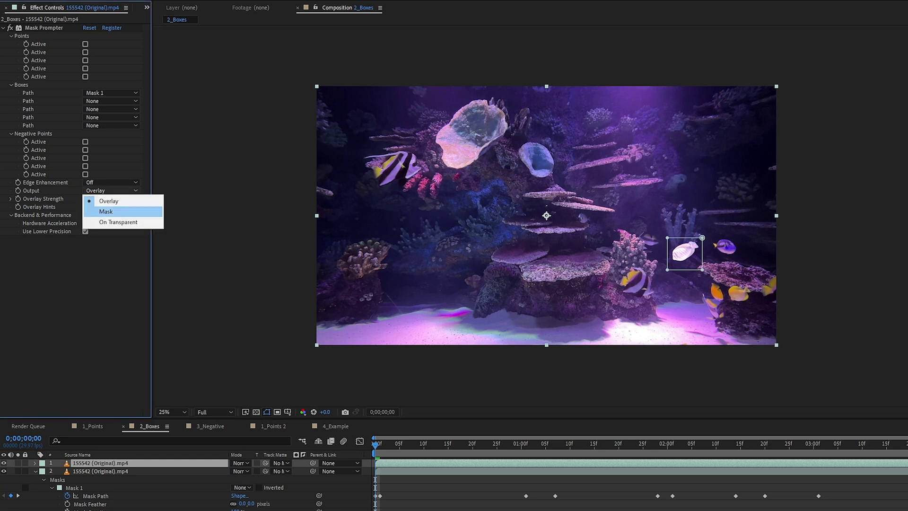
left_click(118, 222)
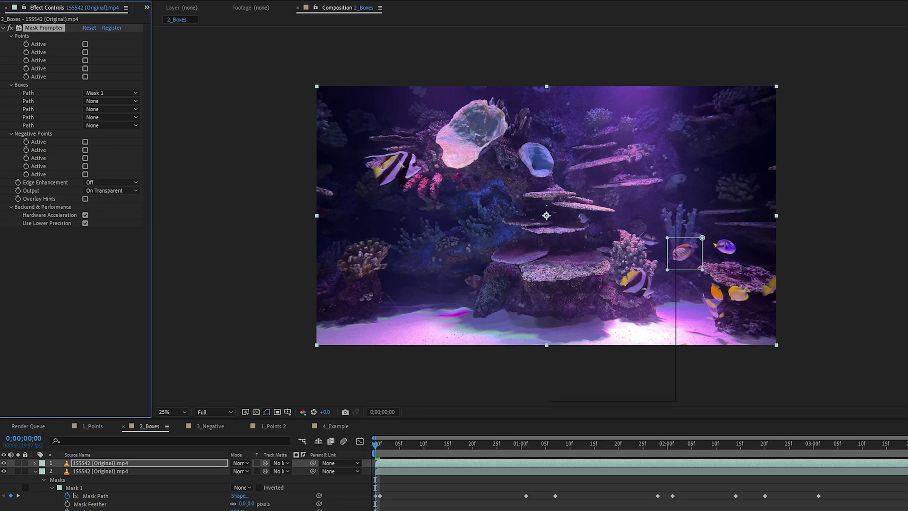
Step: Apply the Glow effect to the upper aquarium footage layer
key("ctrl+space")
type("glow")
key("Return")
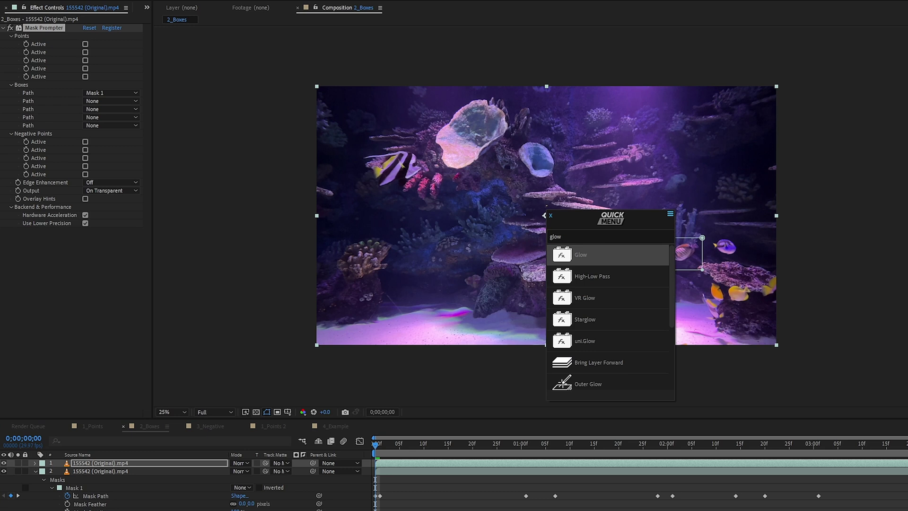
key("Return")
Step: Duplicate the Glow effect, set the copy's Glow Radius to 150, and preview the glowing fish
key("ctrl+d")
left_click(91, 304)
type("150")
key("Return")
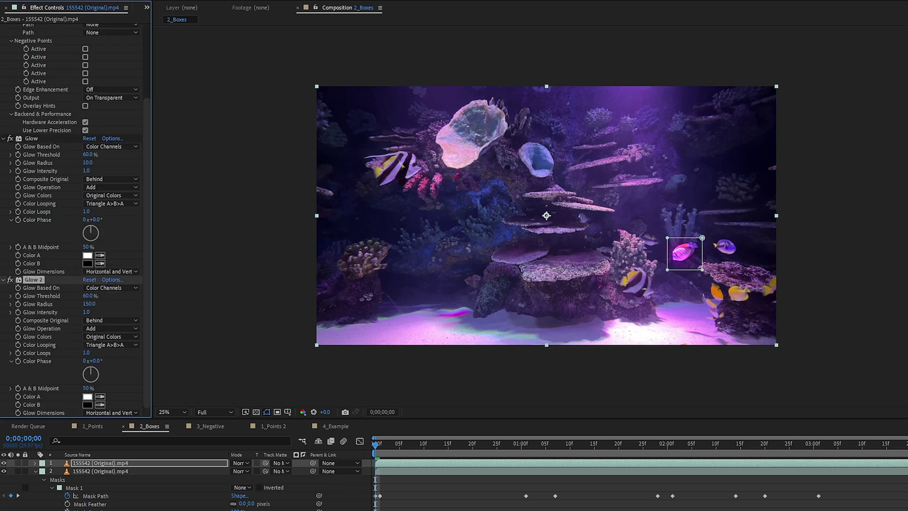
left_click(559, 488)
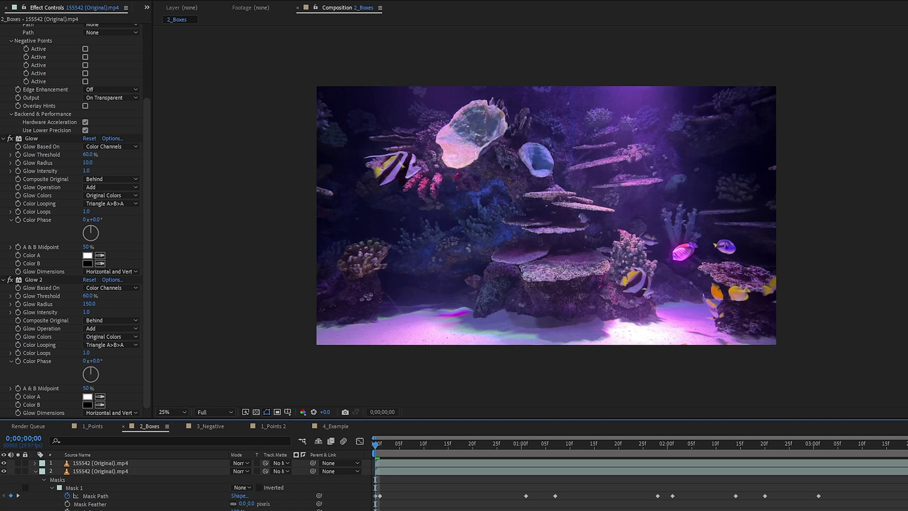
key("space")
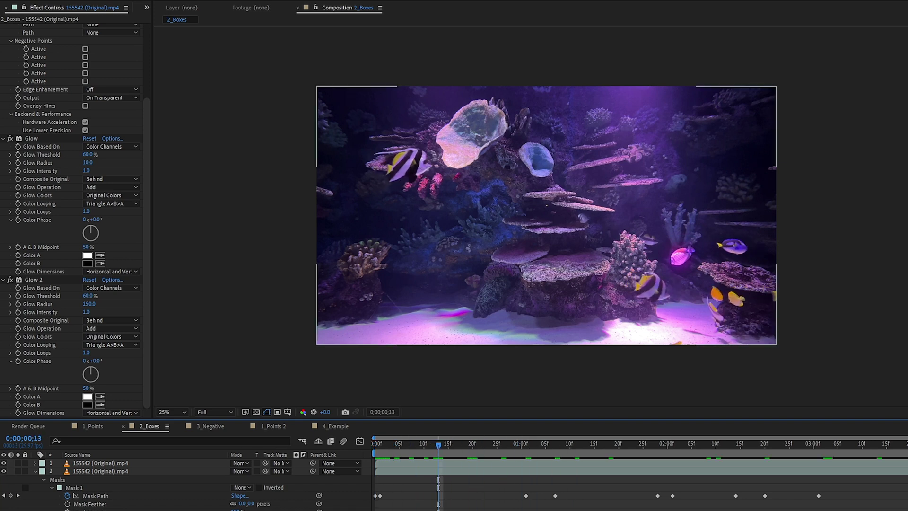
Step: Search for a blur effect for the upper aquarium footage layer
left_click(100, 463)
key("ctrl+space")
type("blur")
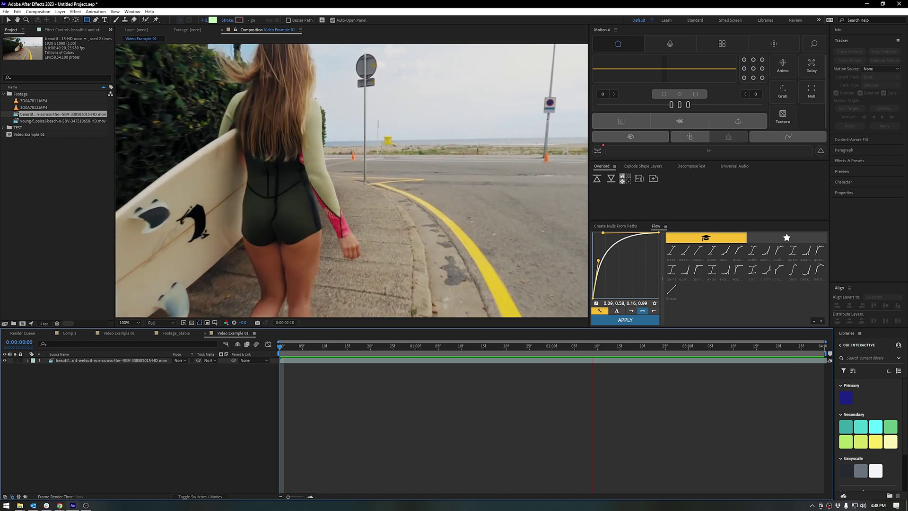
Step: Apply Mask Prompter to the surfer footage layer in Video Example 01
left_click(351, 180)
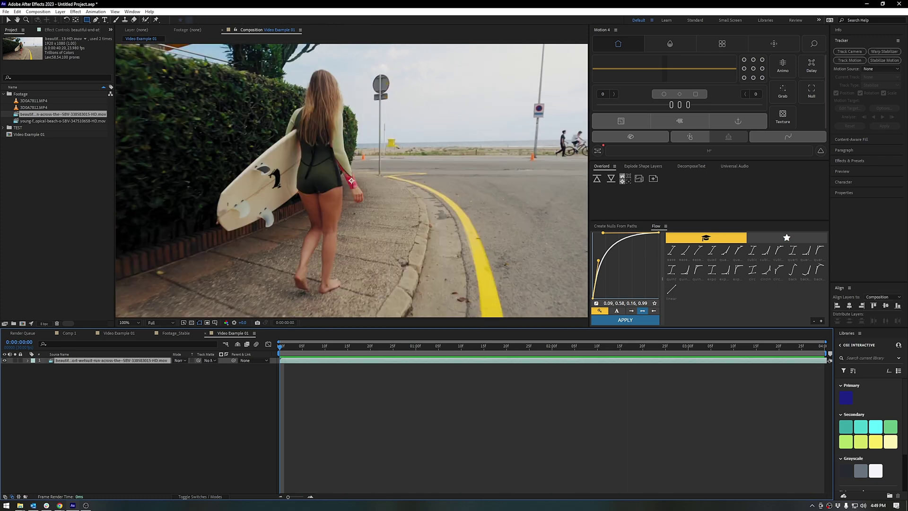
key("ctrl+space")
type("mask")
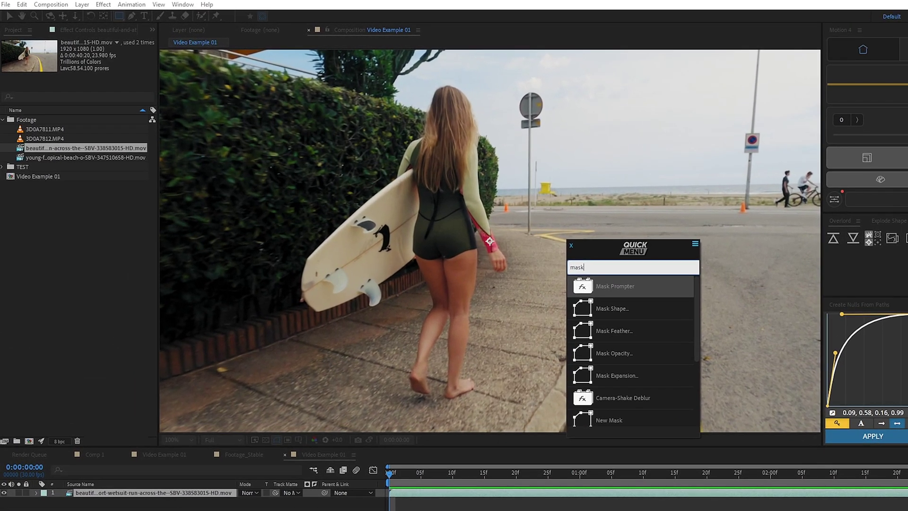
key("Return")
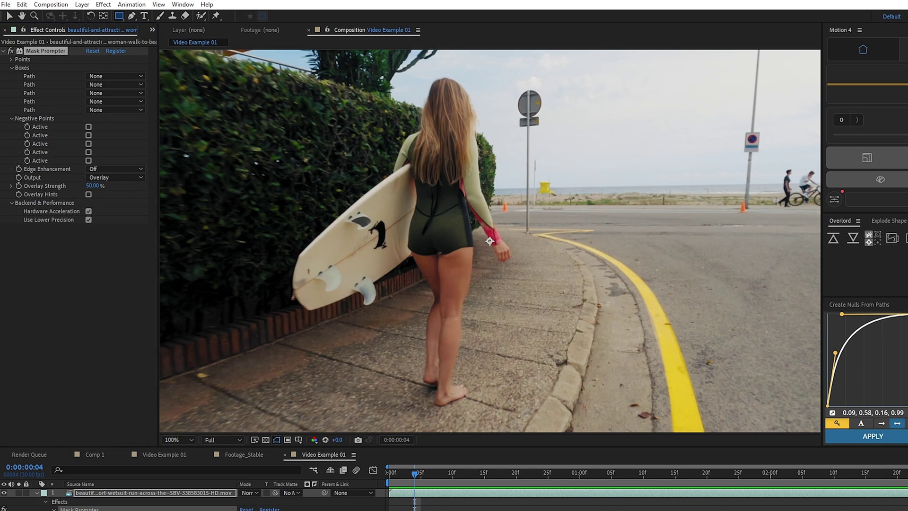
Step: Draw a rectangular mask around the surfboard with mask mode None, and enable keyframing on its Mask Path at the first frame
left_click_drag(278, 144, 436, 340)
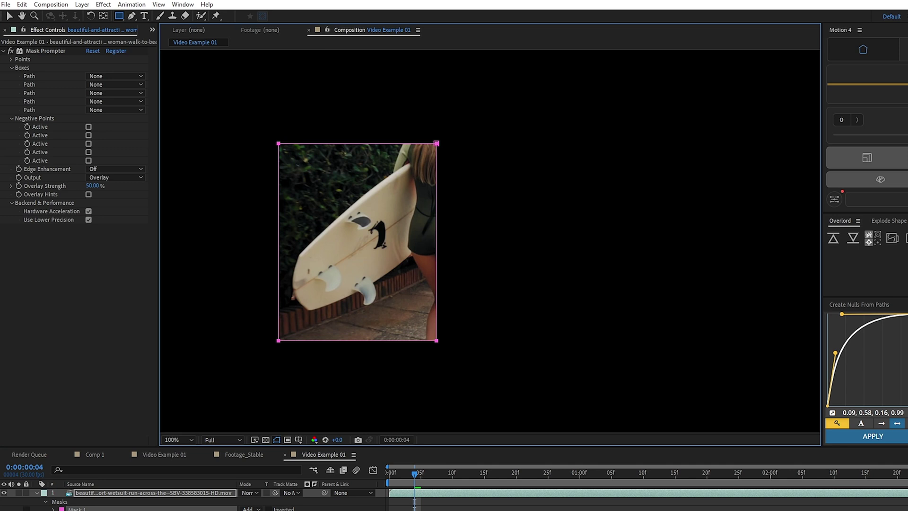
key("n")
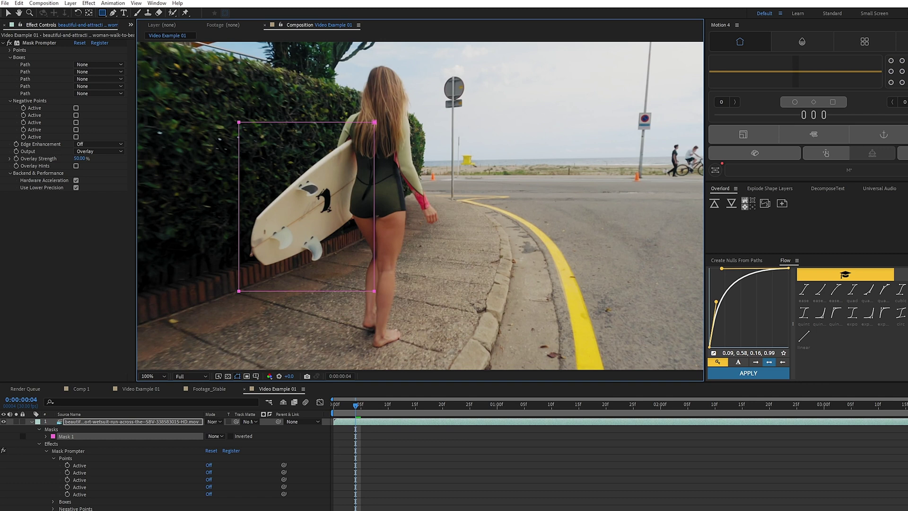
left_click(46, 437)
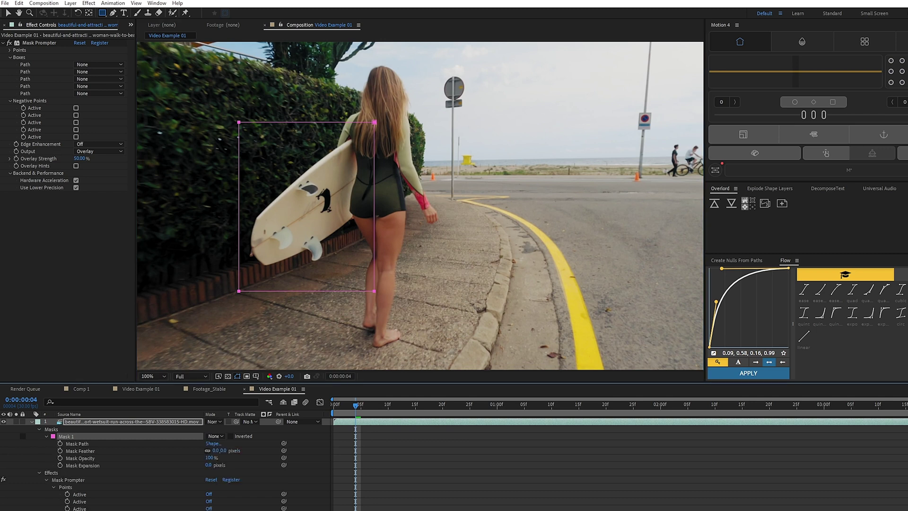
left_click(60, 444)
Step: Enlarge the mask box around the whole surfboard at 0:00:01:00
key("space")
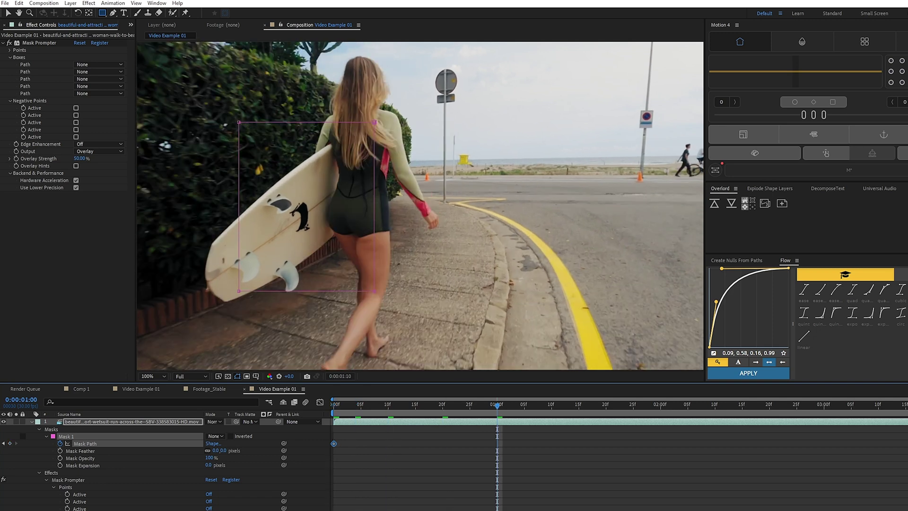
key("v")
left_click_drag(374, 209, 374, 141)
left_click(239, 139)
left_click_drag(239, 139, 191, 140)
left_click_drag(406, 236, 534, 236)
left_click_drag(541, 261, 139, 205)
left_click_drag(318, 224, 318, 266)
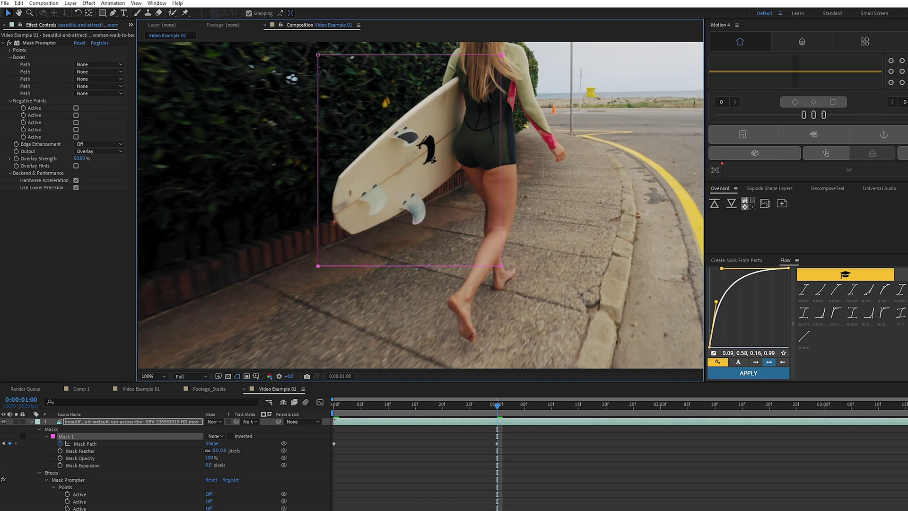
Step: Extend the mask box's left and lower edges around the surfboard at 0:00:02:00
key("comma")
key("shift+Page_Down")
key("shift+Page_Down")
key("shift+Page_Down")
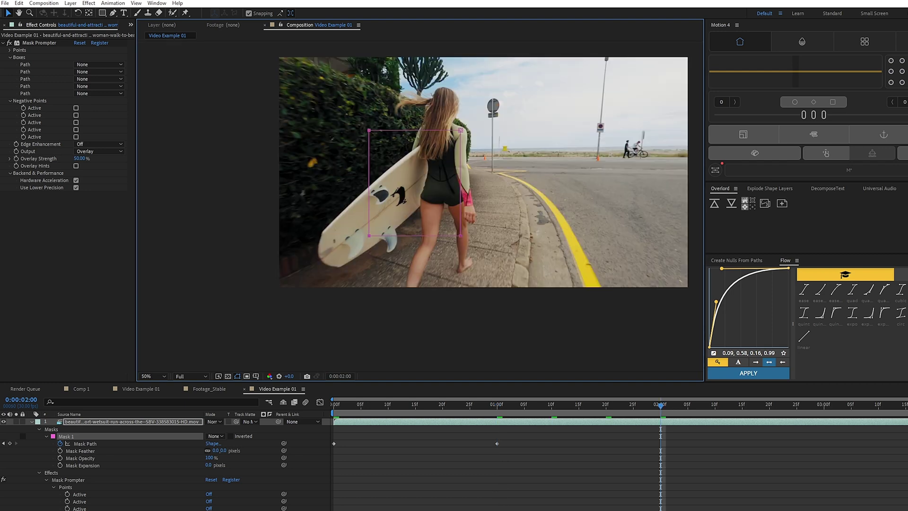
left_click_drag(369, 183, 312, 184)
left_click_drag(284, 220, 476, 264)
left_click_drag(386, 236, 386, 285)
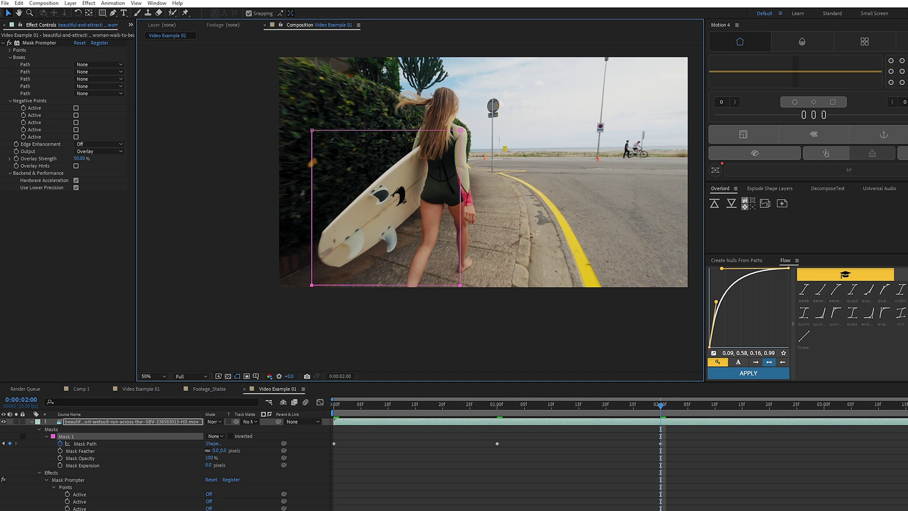
Step: Extend the mask box's left and lower edges beyond the frame to cover the surfboard at 0:00:03:00
key("shift+Page_Down")
key("shift+Page_Down")
key("shift+Page_Down")
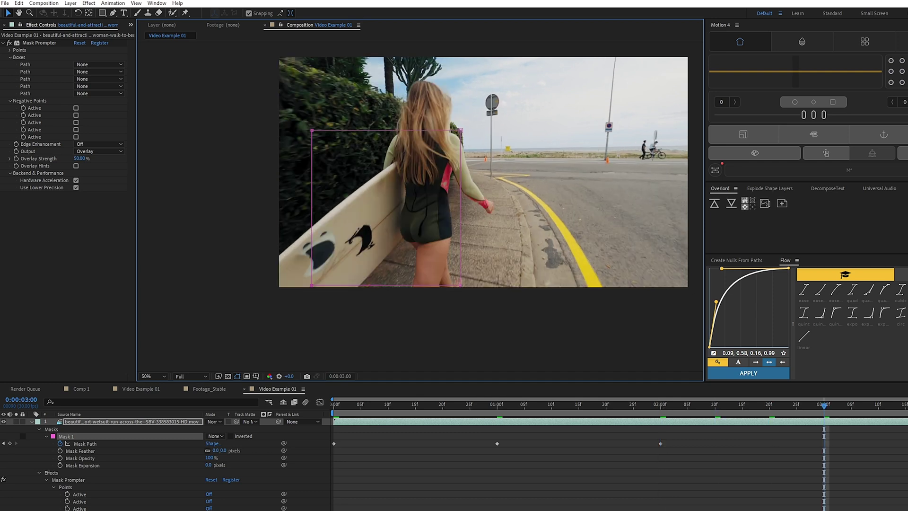
left_click_drag(312, 208, 248, 208)
left_click_drag(536, 349, 135, 266)
left_click_drag(386, 286, 386, 307)
Step: Add a Mask Path keyframe at 0:00:03:29
key("shift+Page_Down")
key("shift+Page_Down")
key("shift+Page_Down")
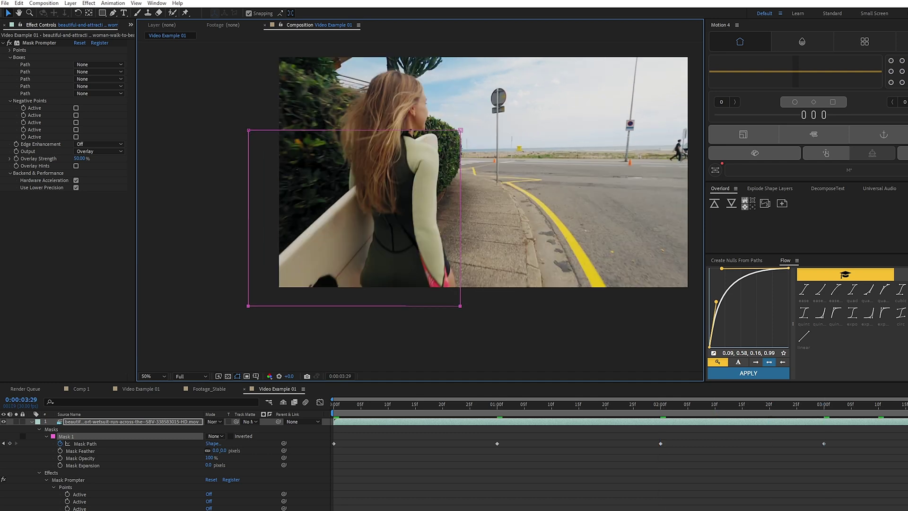
left_click(9, 444)
Step: Move the mask box's left edge outward past the surfboard's tail at 0:00:02:11
left_click_drag(907, 405, 704, 405)
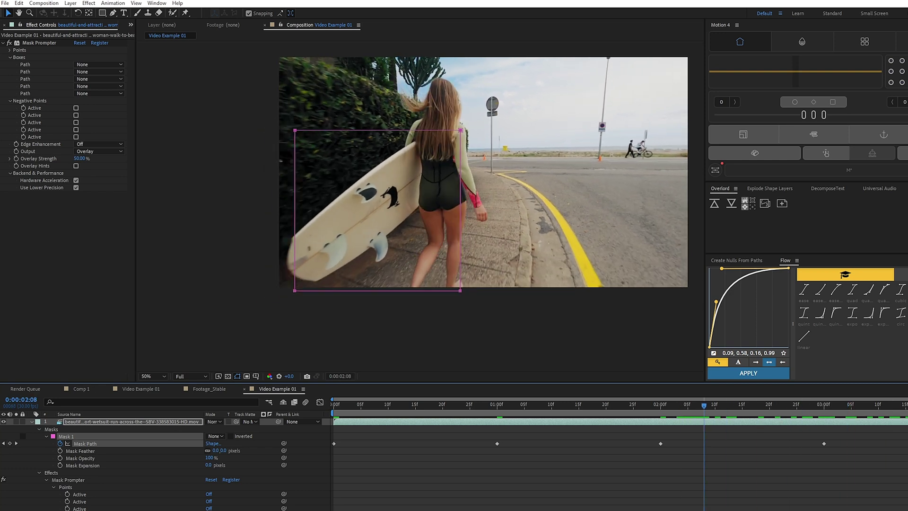
key("Page_Down")
key("Page_Down")
key("Page_Down")
left_click_drag(251, 108, 270, 293)
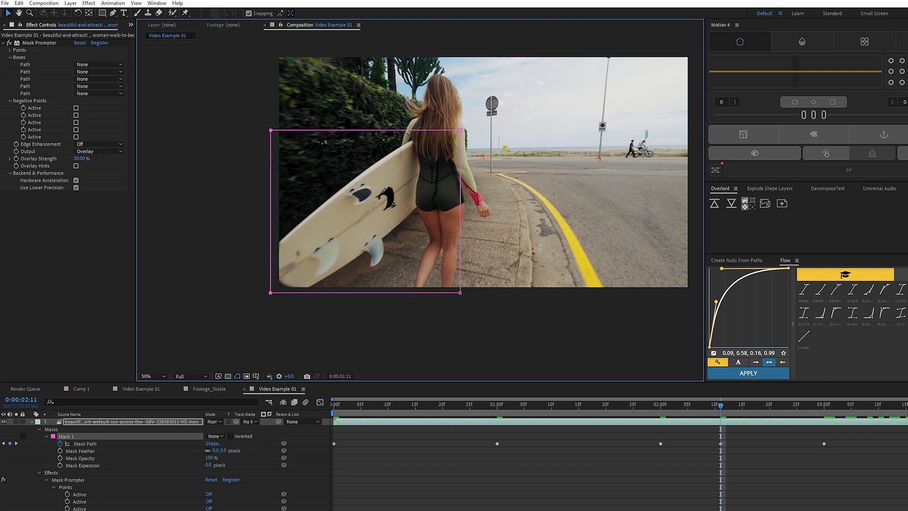
Step: Step backward from 0:00:02:11 to examine how well the mask box fits the surfboard between keyframes
key("Page_Up")
key("Page_Up")
key("Page_Up")
key("Page_Up")
key("Page_Up")
key("Page_Up")
key("Page_Up")
key("Page_Up")
key("Page_Up")
key("Page_Up")
key("Page_Up")
key("Page_Up")
key("Page_Up")
key("Page_Up")
key("Page_Up")
key("Page_Up")
key("Page_Up")
key("Page_Up")
key("Page_Up")
key("Page_Up")
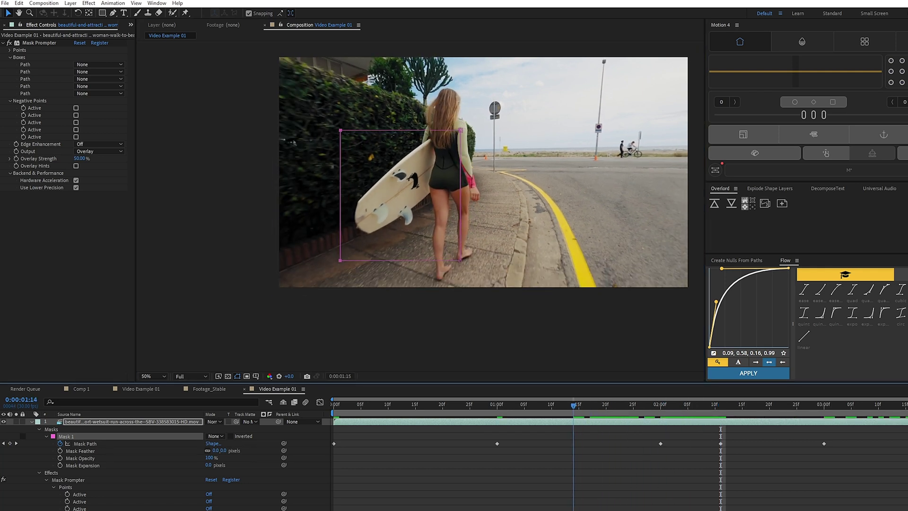
Step: Step backward from 0:00:01:14 to 0:00:00:09 to examine the mask box's fit around the surfboard
key("Page_Up")
key("Page_Up")
key("Page_Up")
key("Page_Up")
key("Page_Up")
key("Page_Up")
key("Page_Up")
key("Page_Up")
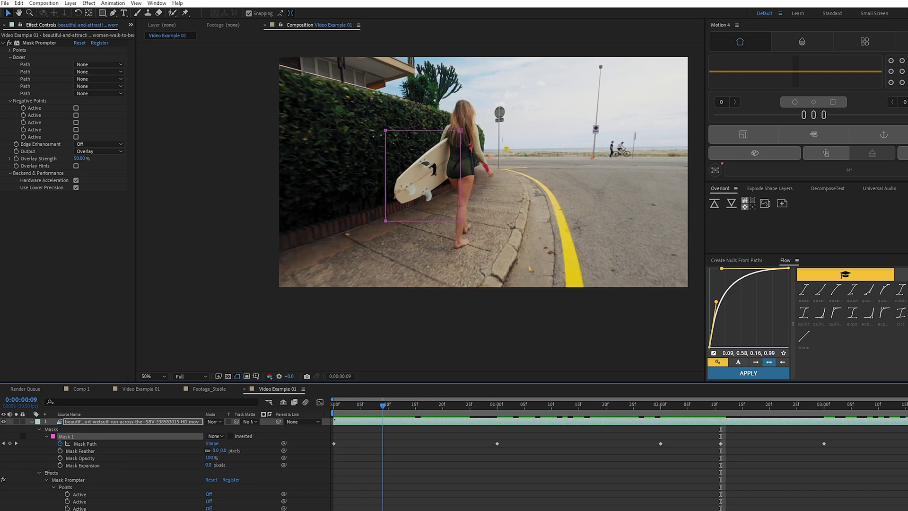
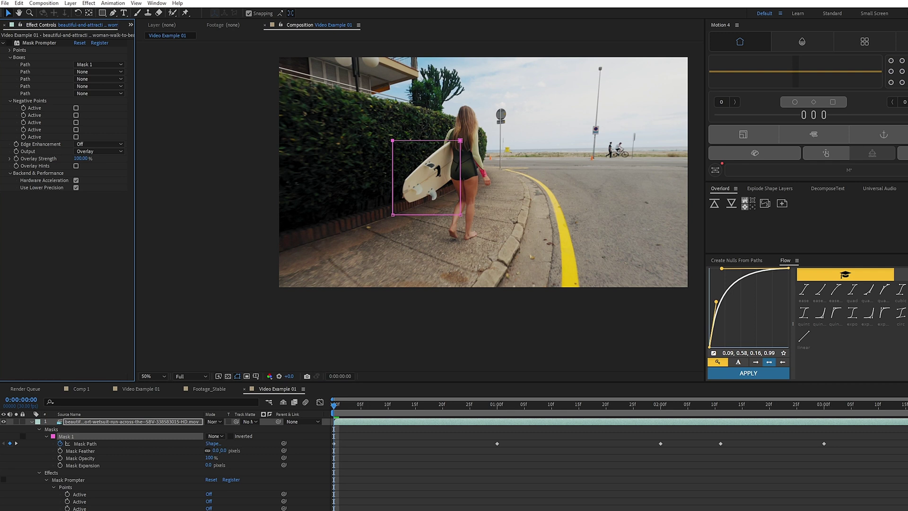
Step: Draw a small rectangular mask on the surfboard's tail at 0:00:00:00 and set its mode to None
left_click(101, 13)
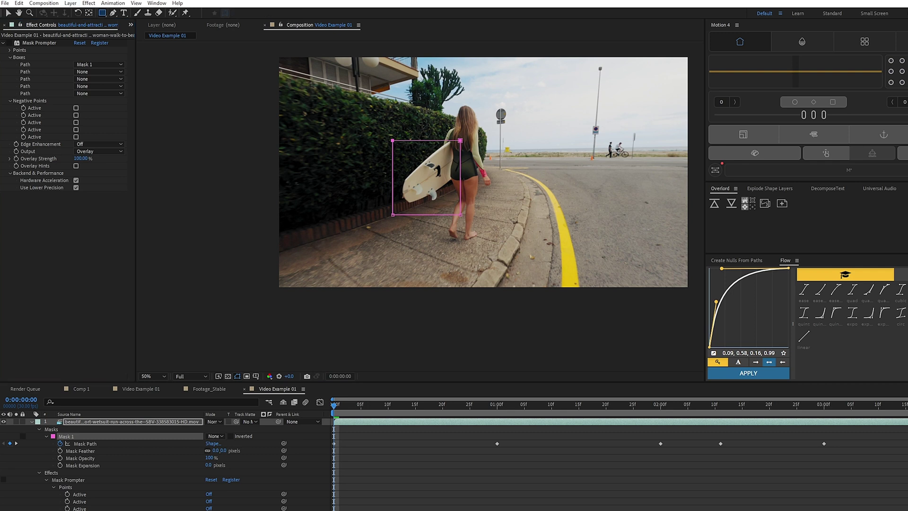
left_click_drag(407, 178, 431, 199)
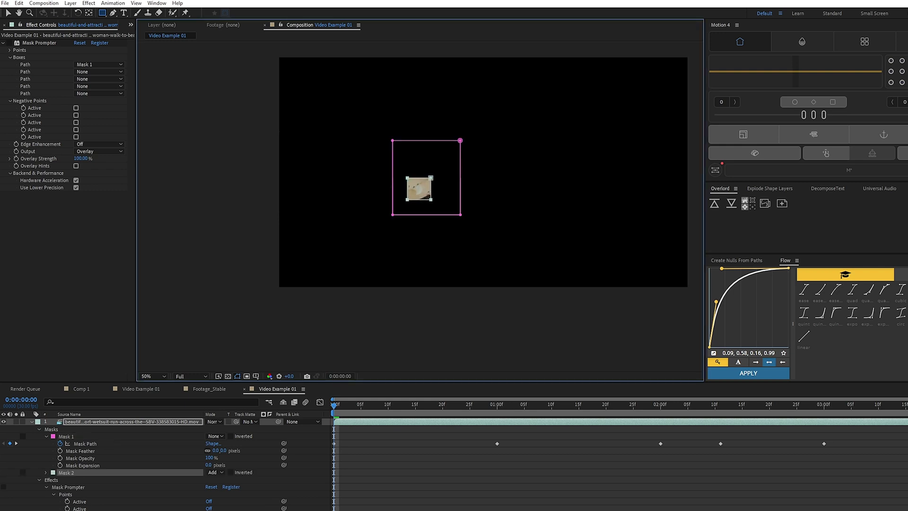
key("n")
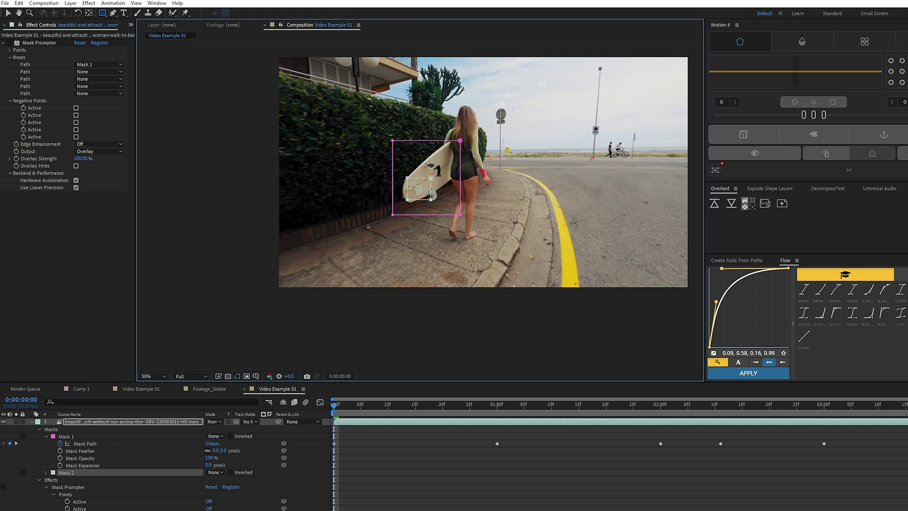
Step: Track Mask 2 forward through the clip using position, scale and rotation
right_click(70, 473)
left_click(97, 479)
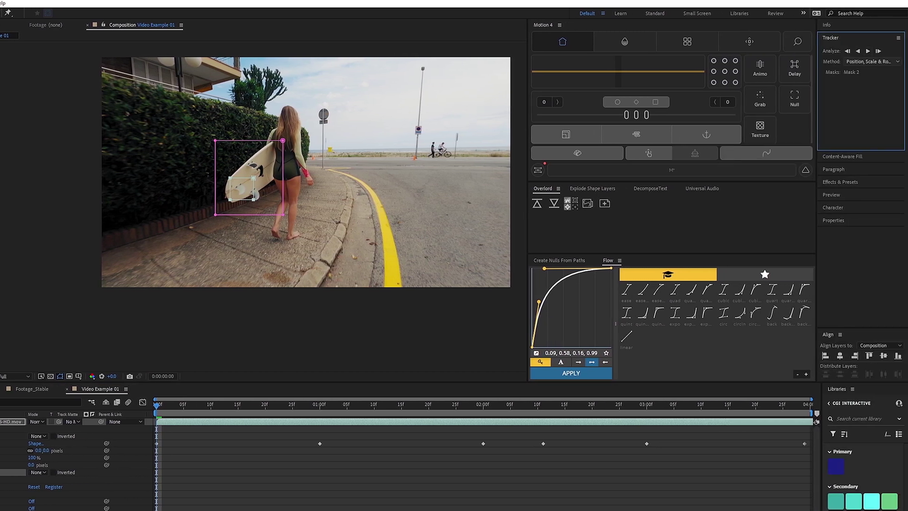
left_click(868, 51)
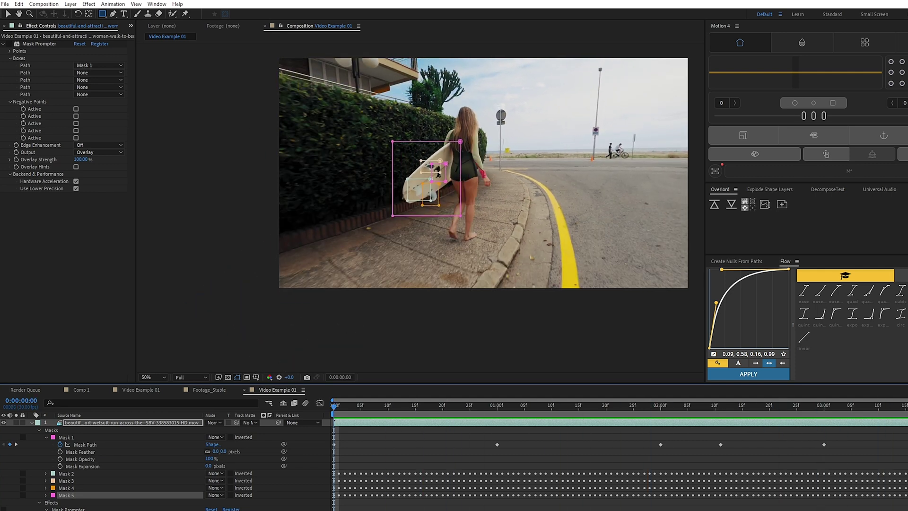
Step: Assign Mask 2, Mask 3, Mask 4 and Mask 5 to Mask Prompter's four remaining box paths in order
left_click(99, 72)
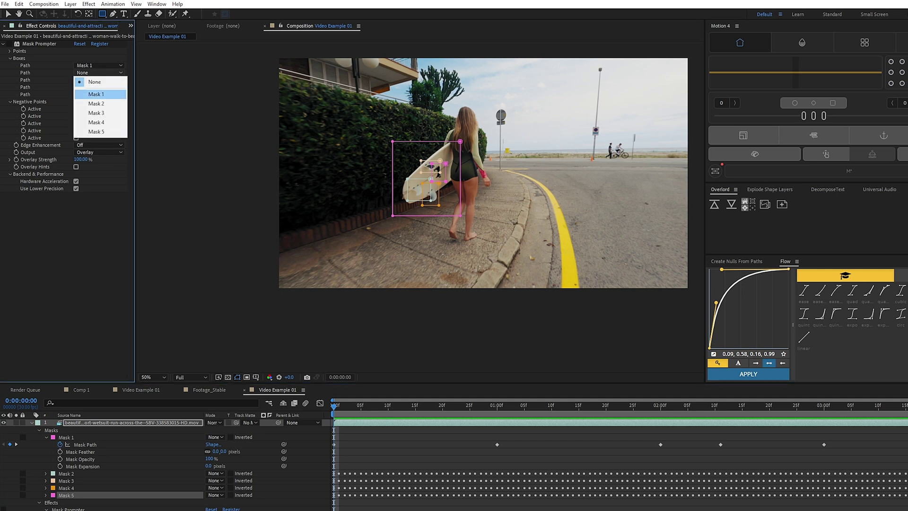
left_click(96, 103)
left_click(99, 80)
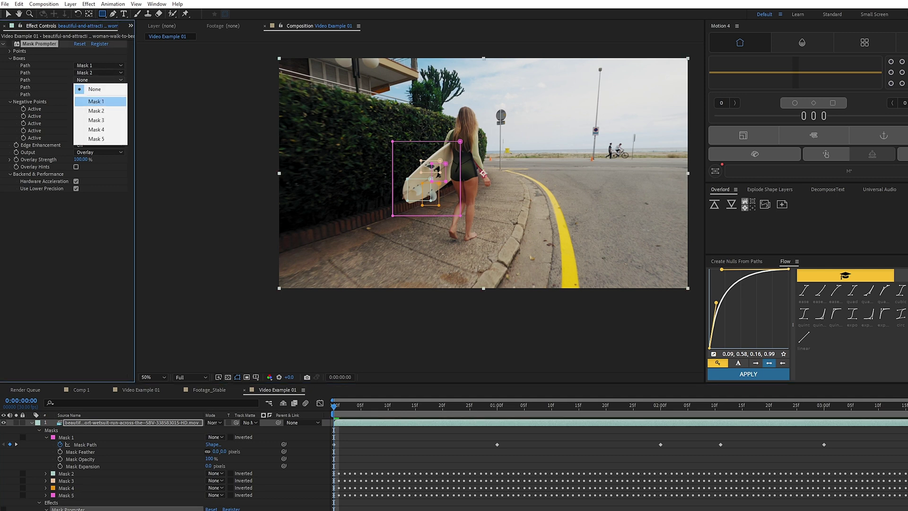
left_click(97, 120)
left_click(100, 87)
left_click(96, 137)
left_click(99, 94)
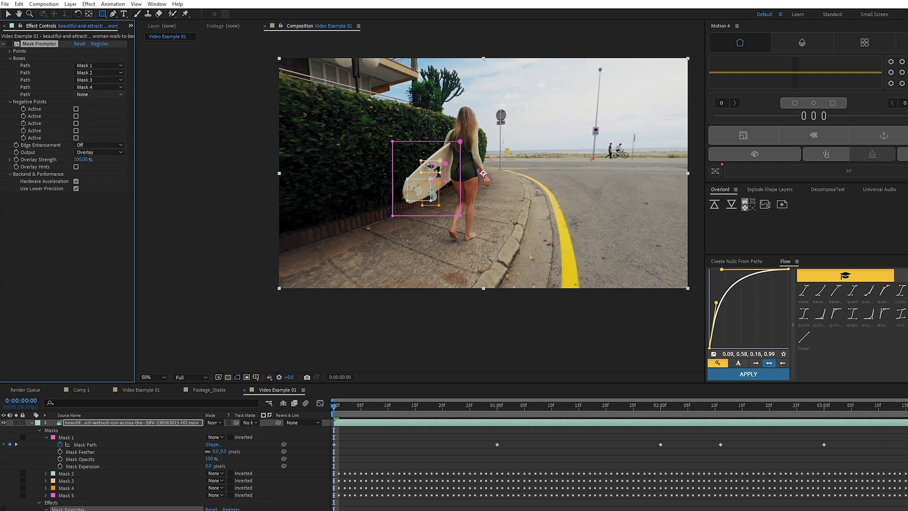
left_click(97, 153)
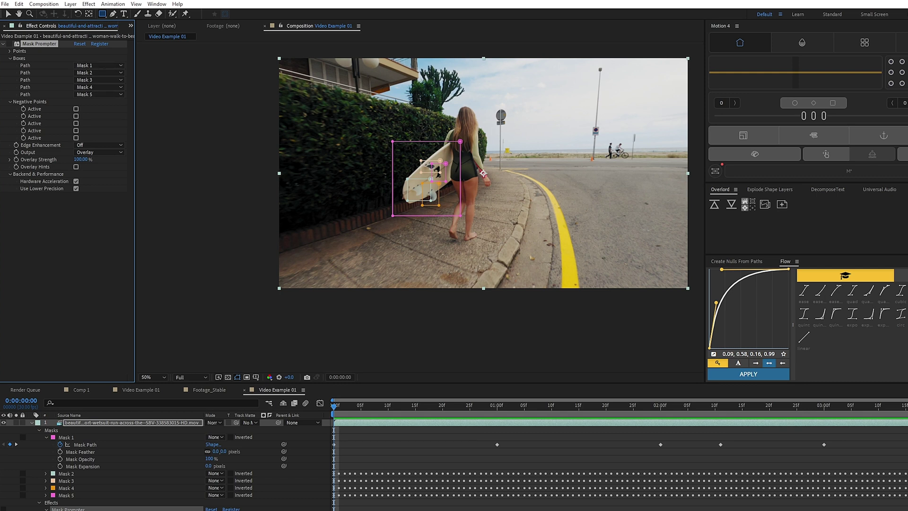
Step: Enable the Mask Prompter effect and check its surfboard overlay up to 0:00:02:00
left_click(10, 44)
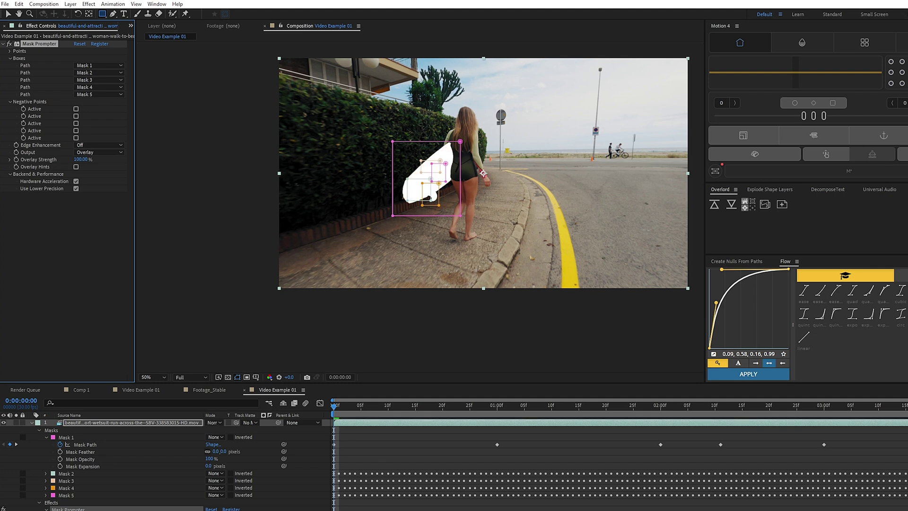
left_click_drag(334, 406, 383, 406)
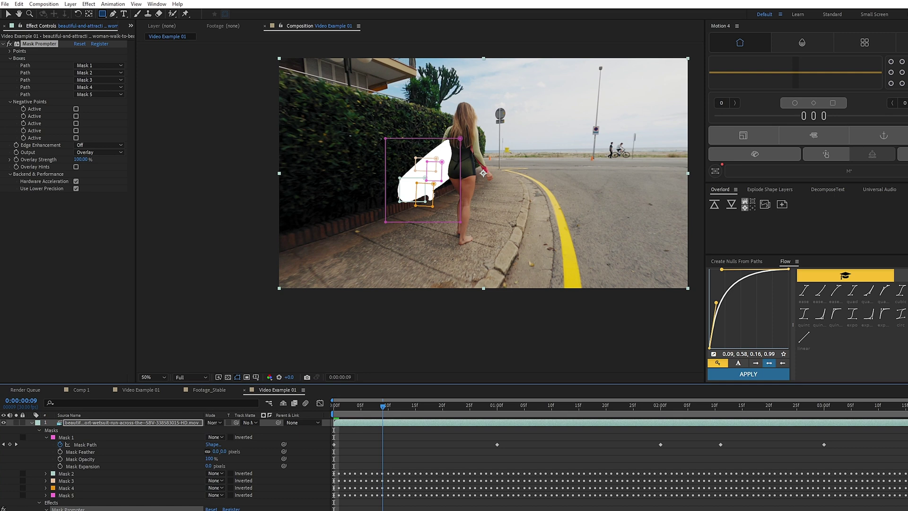
left_click_drag(655, 406, 661, 407)
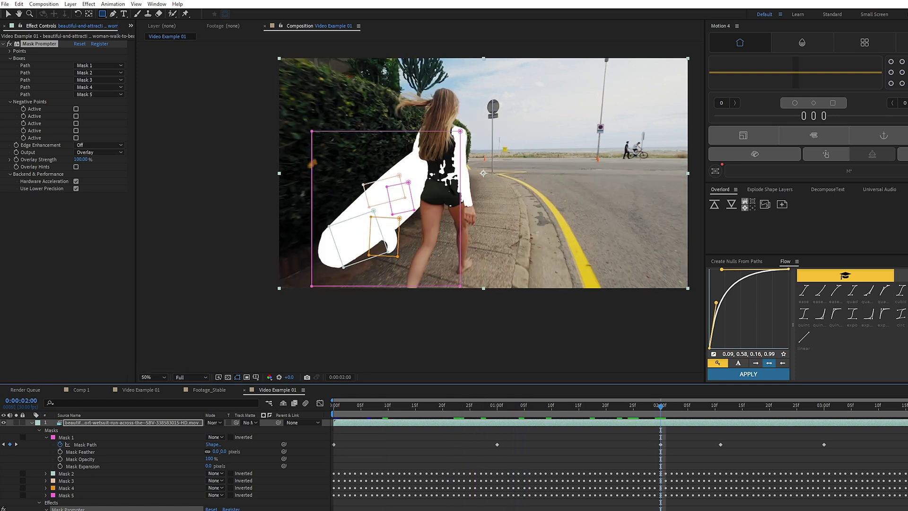
Step: Pull the Mask 1 box's right edge in off the surfer's arm and lower its upper edge at 0:00:02:00
key("v")
left_click(461, 208)
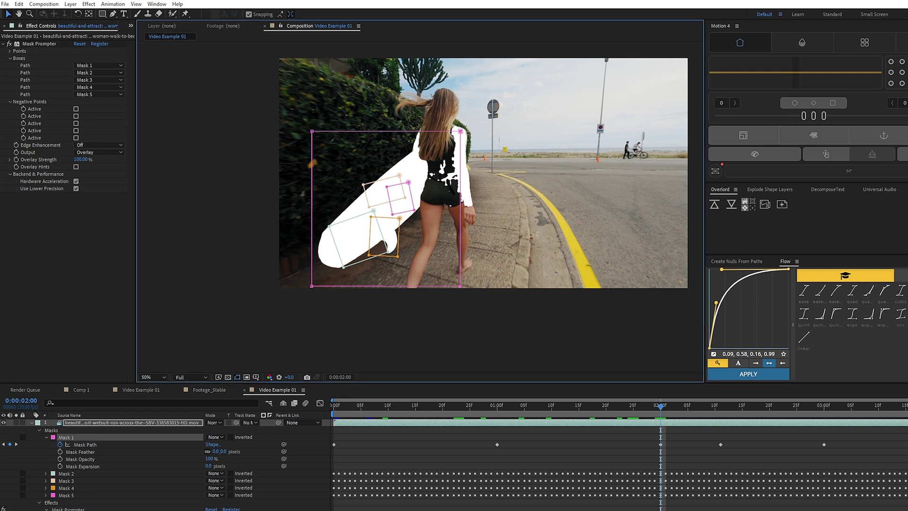
left_click_drag(460, 208, 436, 208)
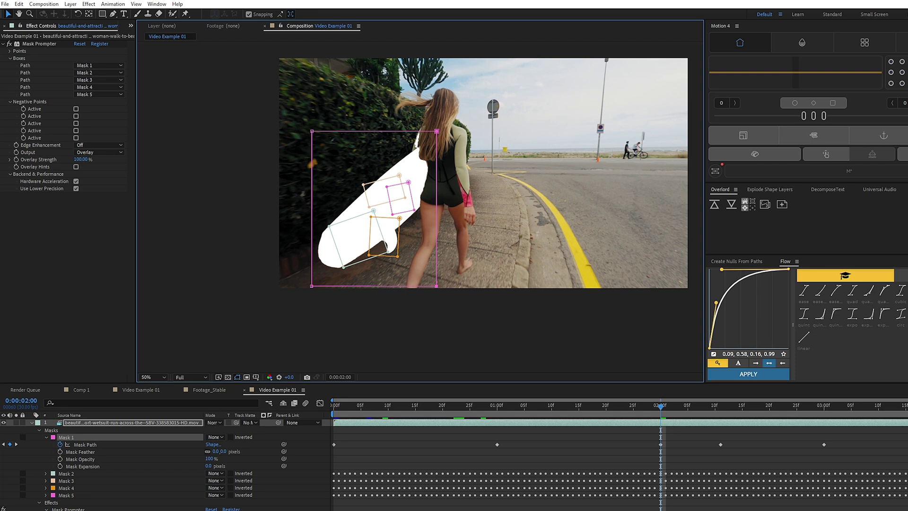
key("shift+Down")
key("shift+Down")
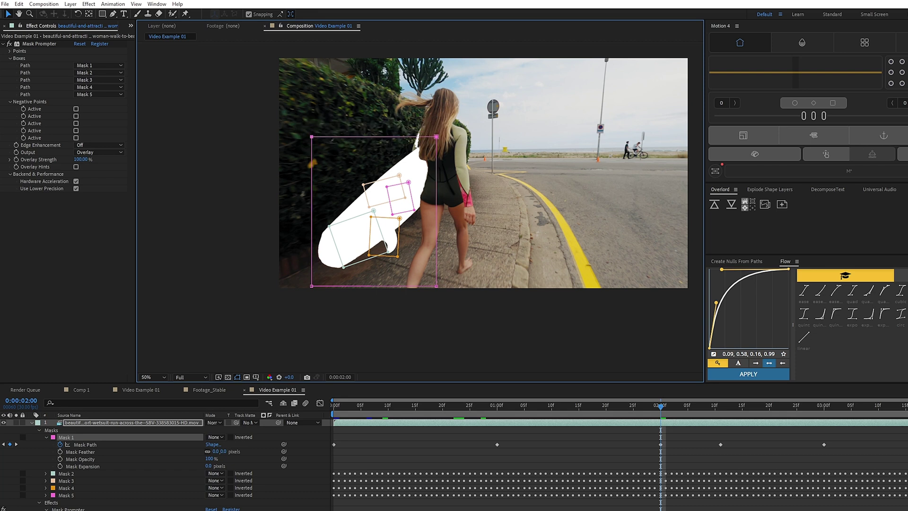
key("shift+Down")
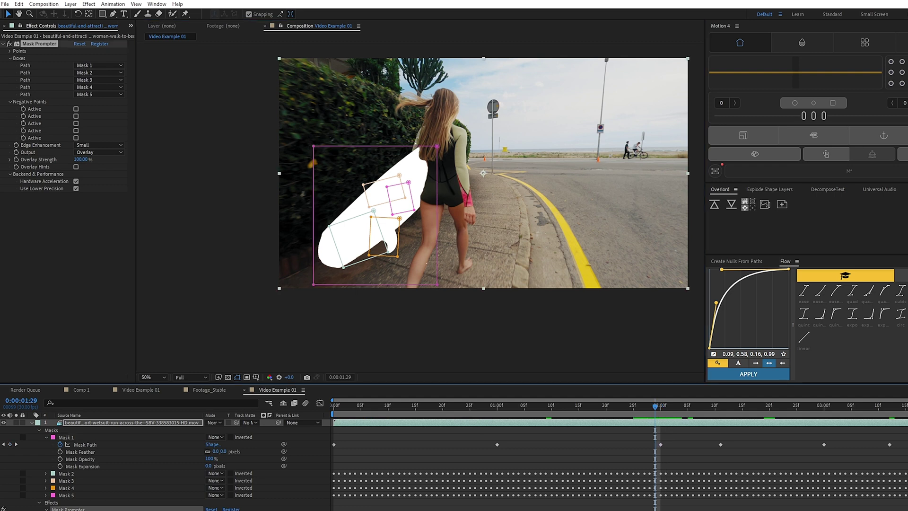
Step: Set Mask Prompter's Edge Enhancement to Small
left_click(100, 144)
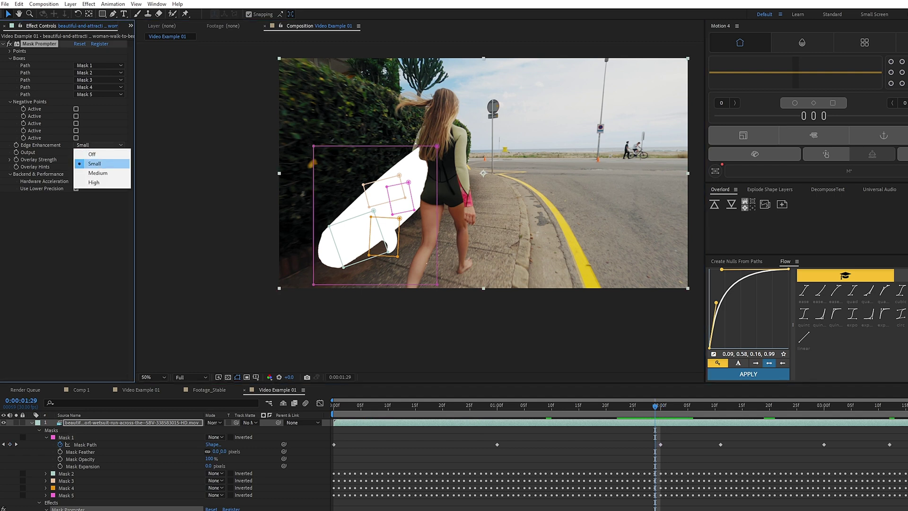
left_click(95, 164)
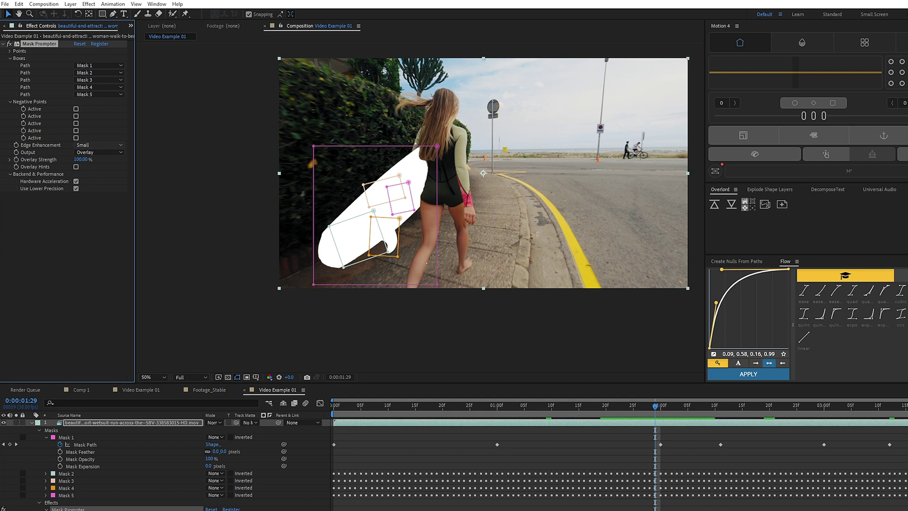
type("15")
key("Return")
key("ctrl+z")
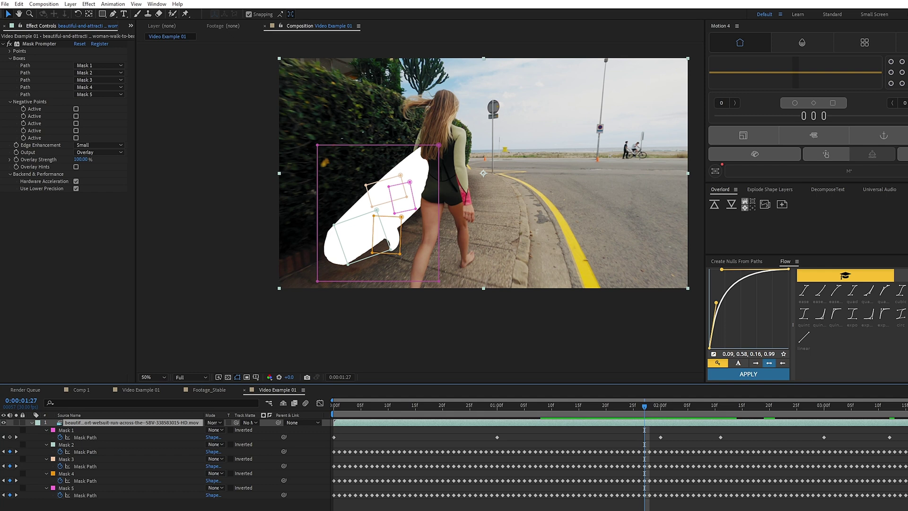
Step: Set Mask Prompter's output to On Transparent and check the surfboard cutout against the transparency grid
left_click(100, 152)
left_click(107, 180)
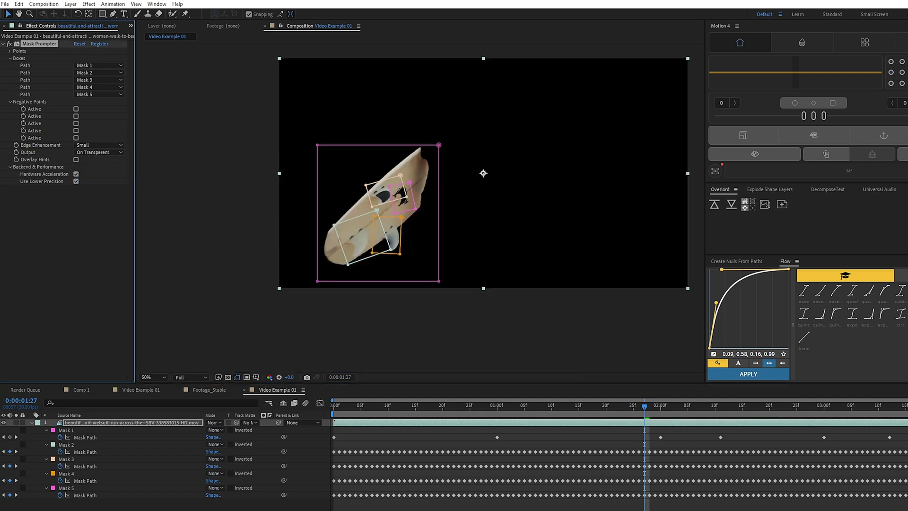
key("F2")
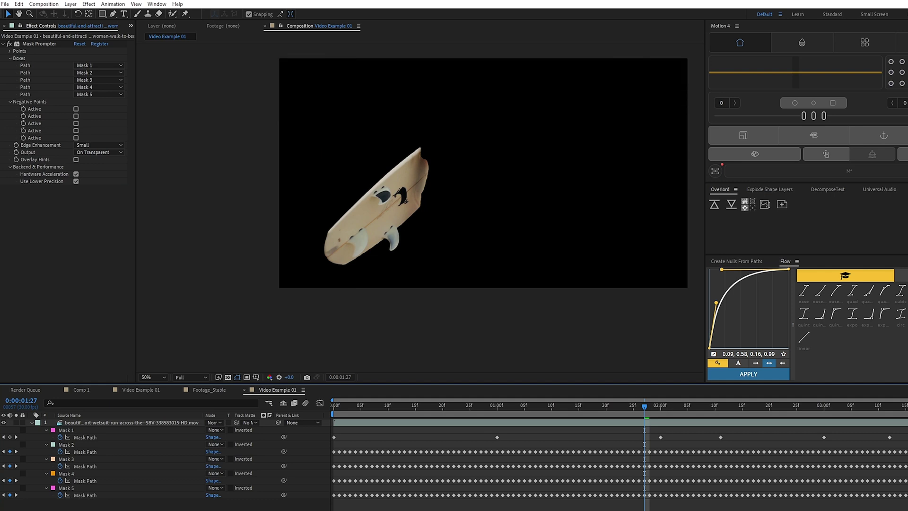
left_click(227, 377)
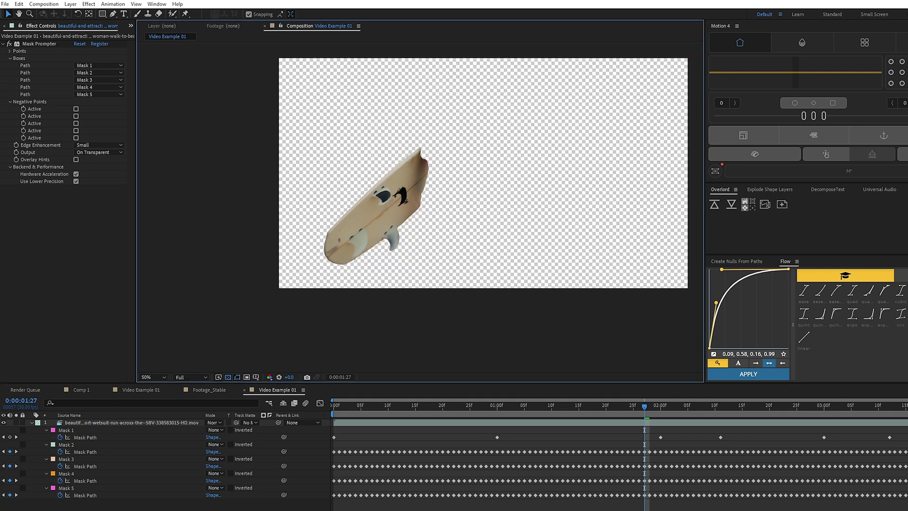
left_click(227, 377)
Step: Duplicate the surfer footage layer and remove Mask Prompter from the lower copy
left_click(131, 422)
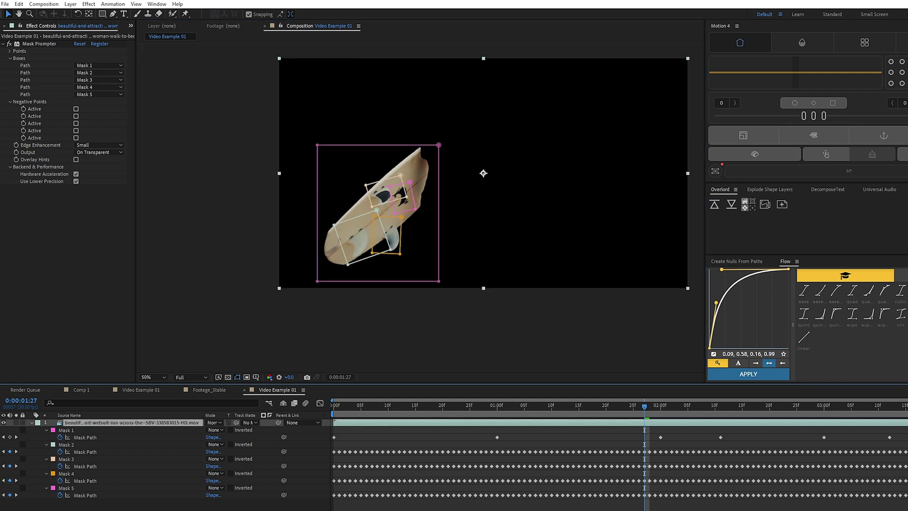
key("ctrl+d")
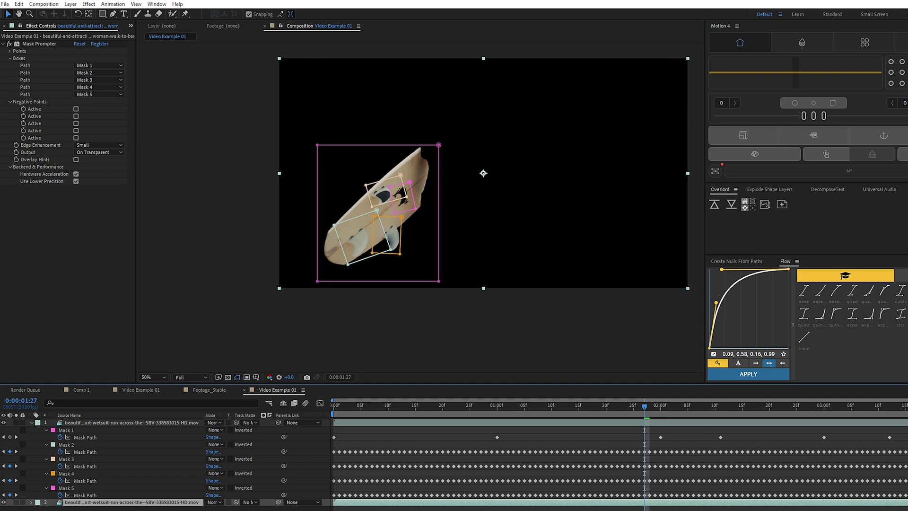
left_click(39, 43)
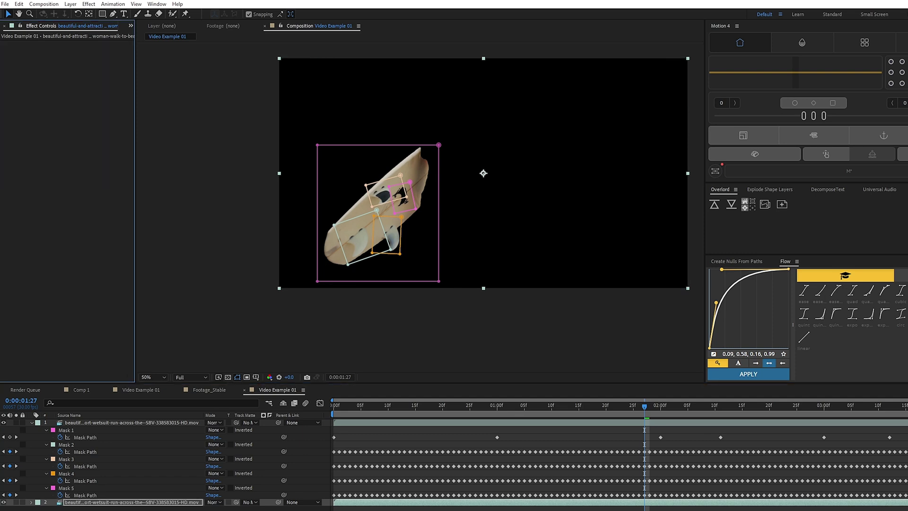
key("Delete")
Step: Apply Hue/Saturation to the upper surfboard cutout layer at 0:00:01:07 and set Master Hue to 118°
key("shift+Page_Up")
key("shift+Page_Up")
left_click(132, 423)
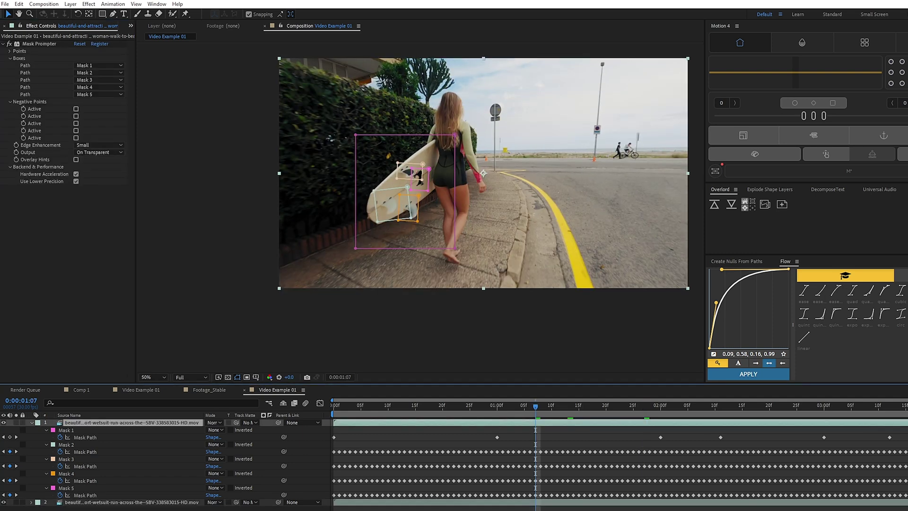
key("ctrl+space")
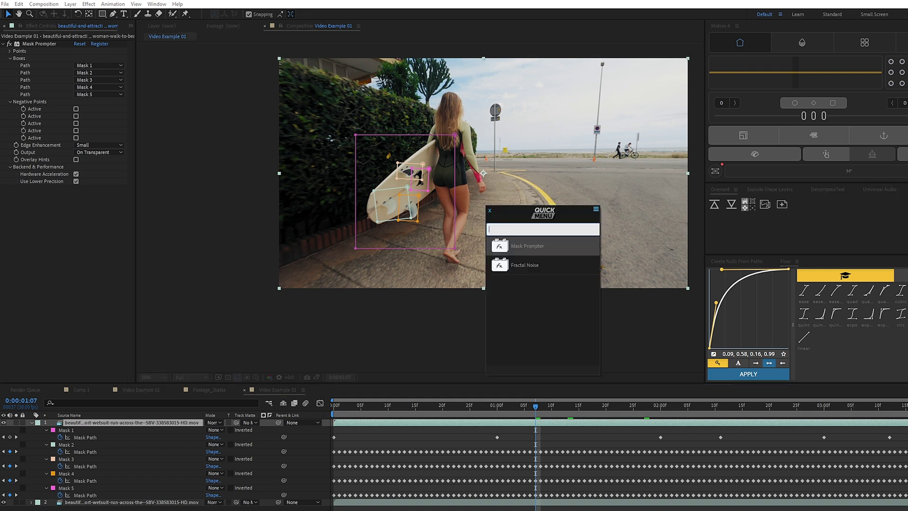
type("hue")
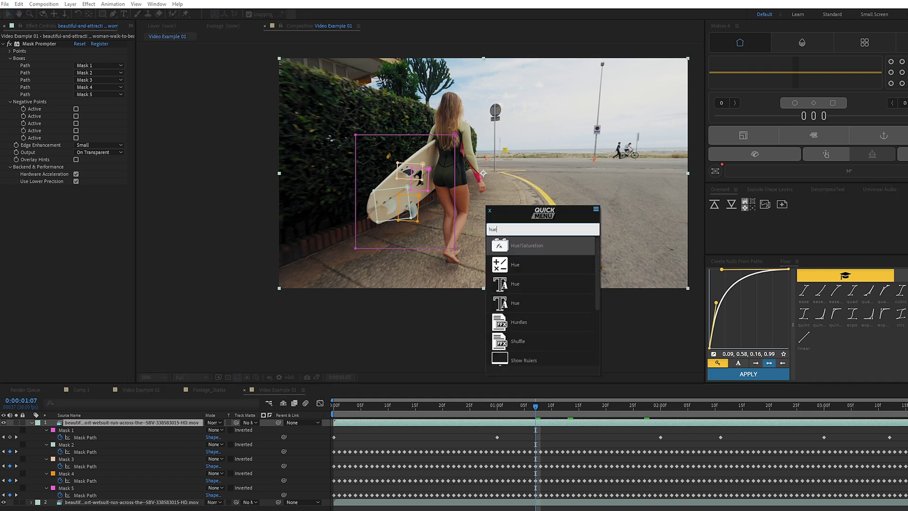
key("Return")
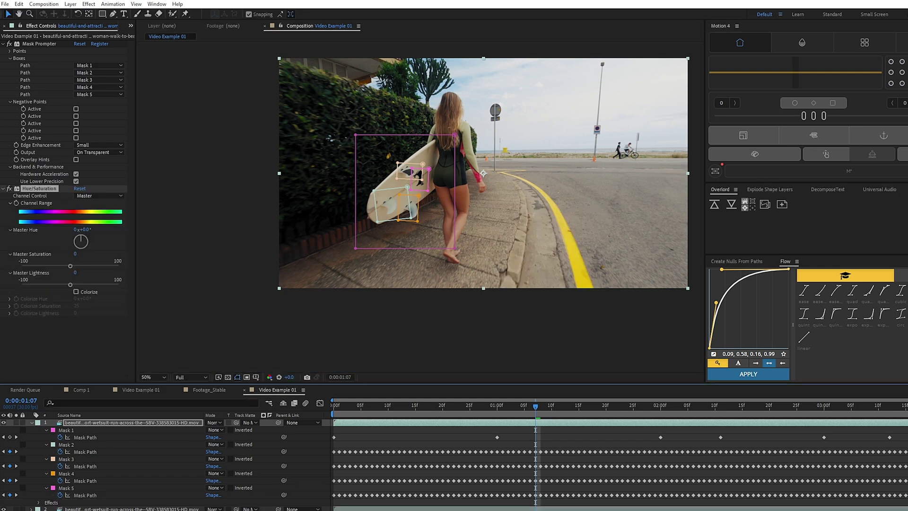
left_click_drag(81, 237, 136, 229)
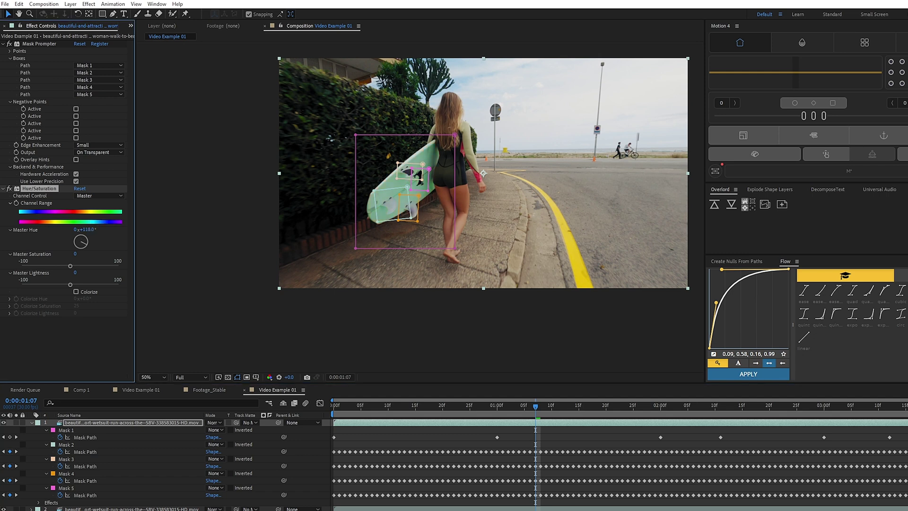
Step: Add a Glow effect to the surfboard cutout layer with a Glow Radius of 20
key("ctrl+space")
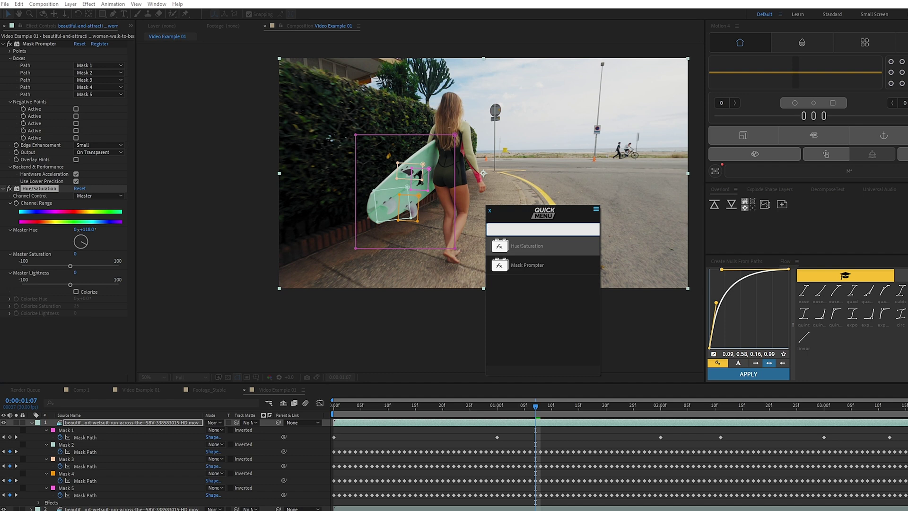
type("glow")
key("Return")
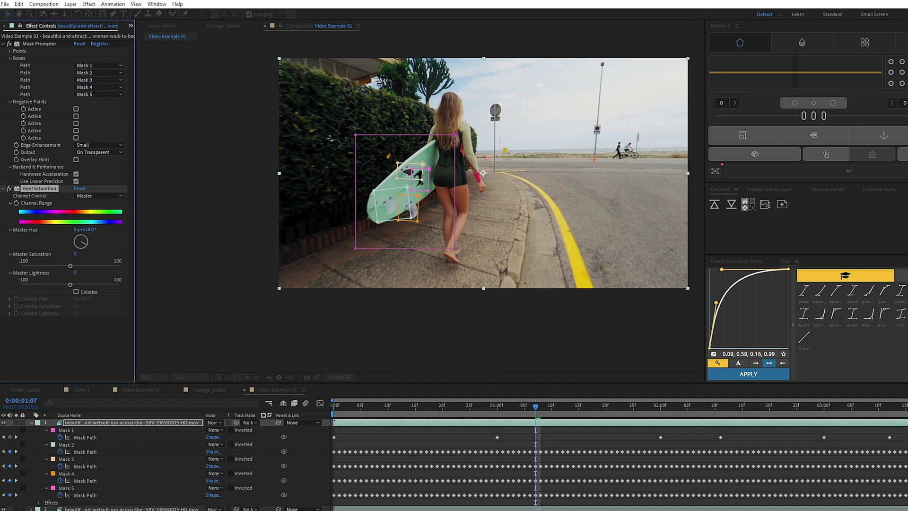
left_click(78, 342)
type("20")
key("Return")
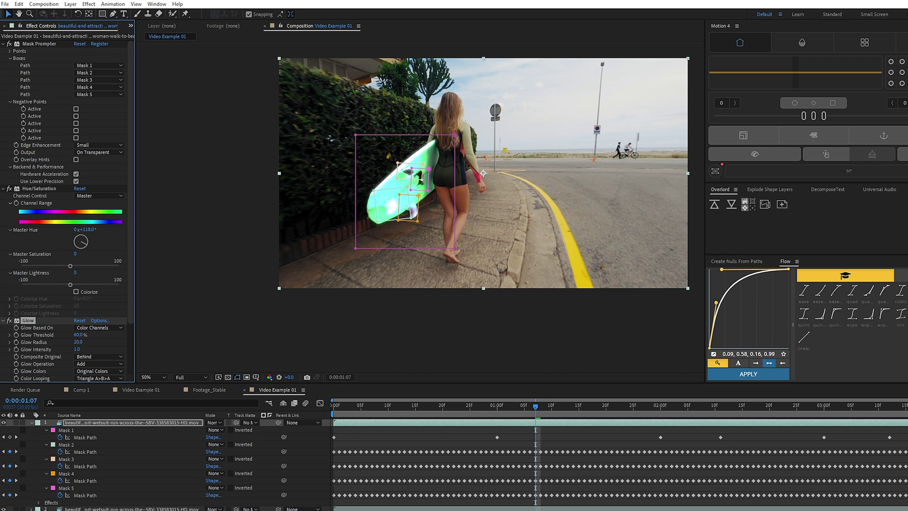
Step: Duplicate the Glow effect on the surfboard cutout layer and set the copy's Glow Radius to 150
key("ctrl+d")
left_click(78, 281)
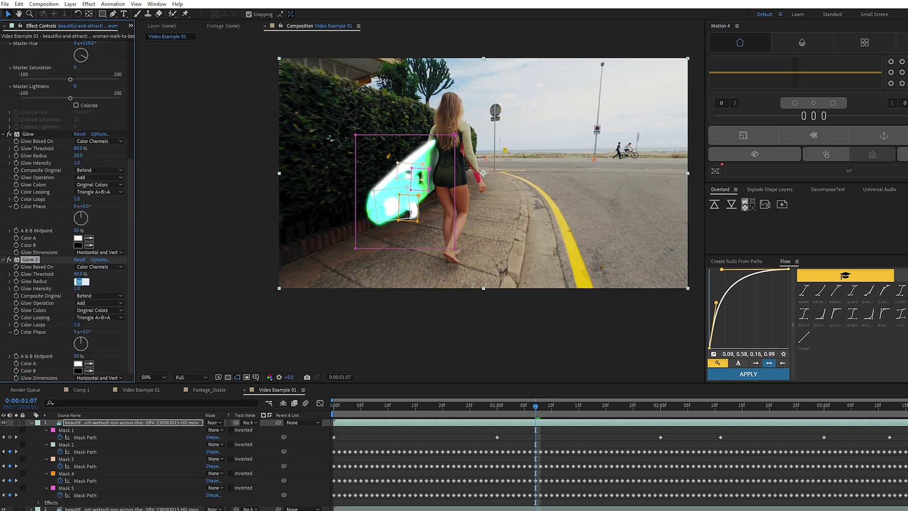
type("150")
key("Return")
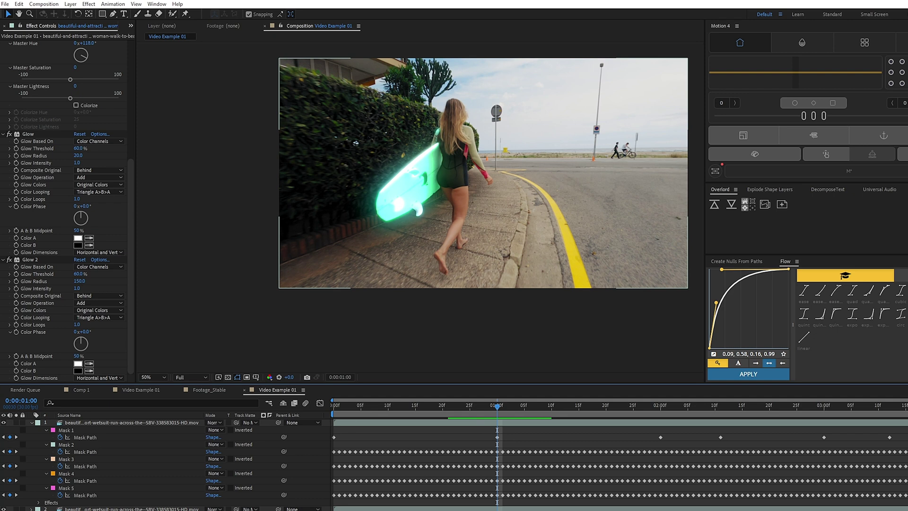
Step: Create a full-frame solid above the footage layers and apply the Fractal Noise effect to it
key("ctrl+y")
key("Return")
key("ctrl+space")
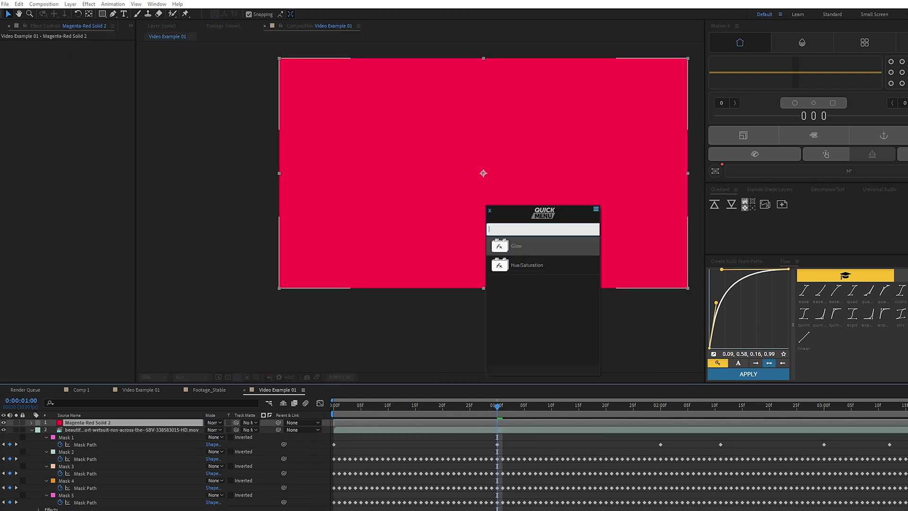
type("fractal")
key("Down")
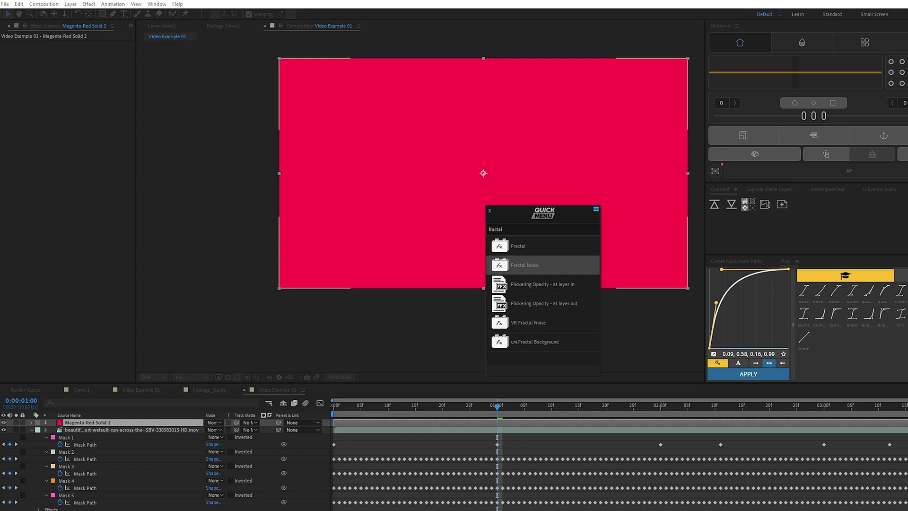
key("Return")
Step: Set the Fractal Noise to Dynamic Progressive fractal type and Spline noise type, with Contrast 219 and Brightness -26
left_click(100, 51)
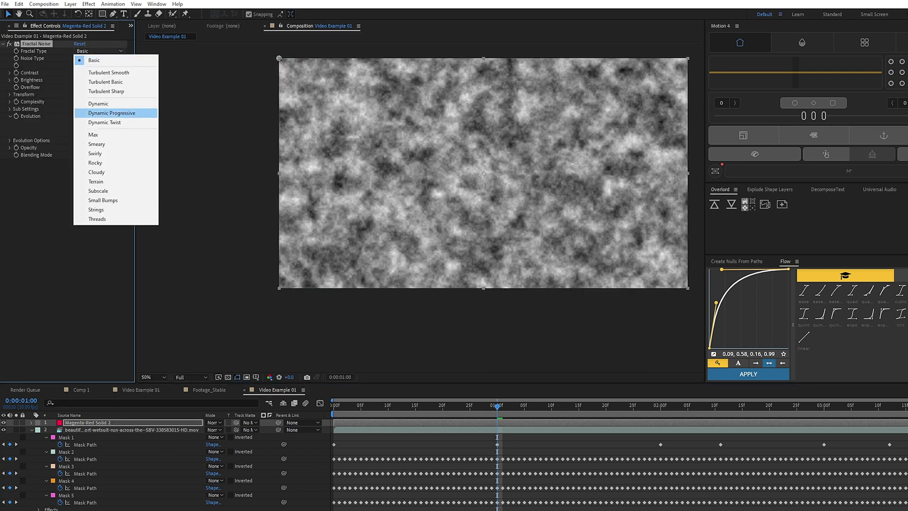
left_click(112, 113)
left_click(99, 58)
left_click(95, 95)
left_click_drag(79, 73, 102, 73)
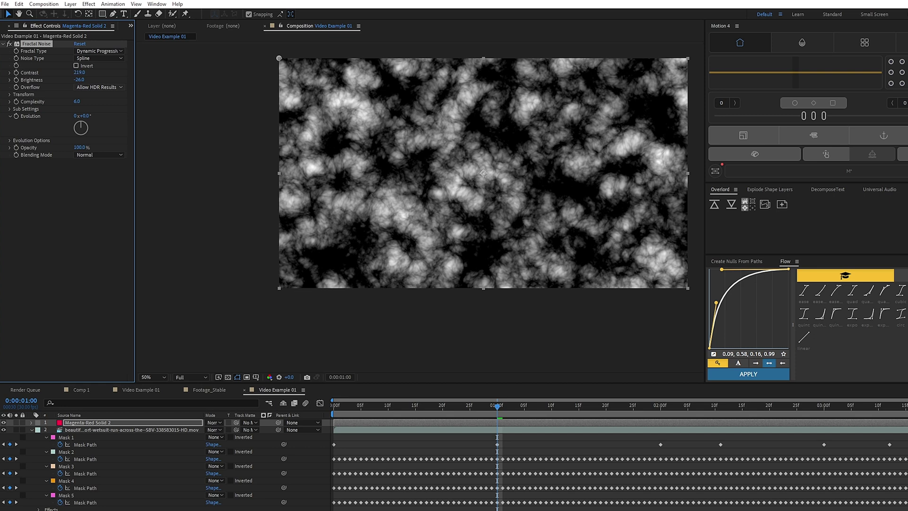
Step: Set the Fractal Noise Complexity to 2 and its transform Scale to 138
left_click(76, 102)
type("2")
key("Return")
left_click(9, 94)
left_click(16, 116)
left_click_drag(41, 128, 47, 127)
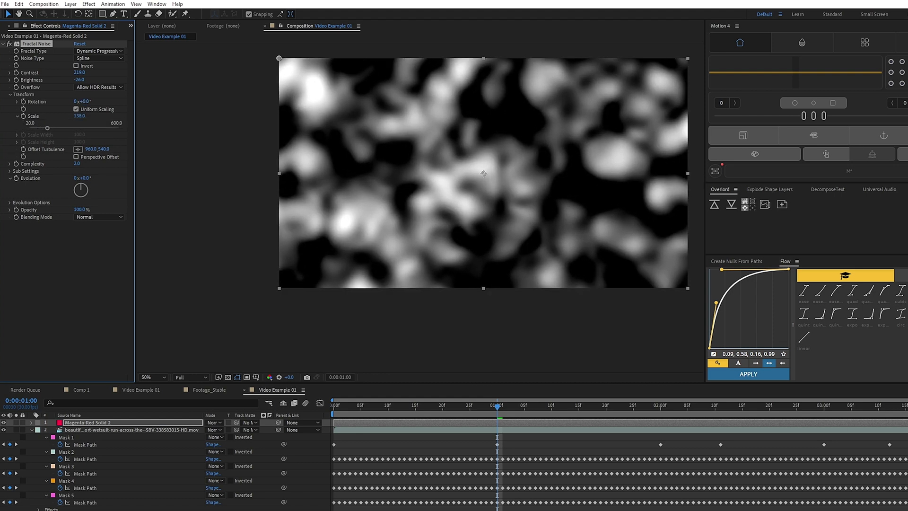
Step: Add the expression time*144; to the Fractal Noise Evolution and collapse the layer's properties
left_click(17, 178, "alt")
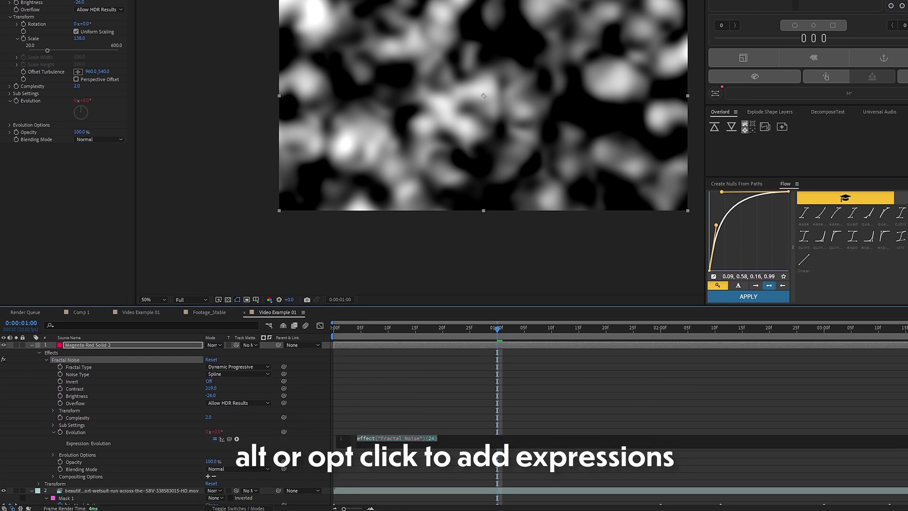
type("time*")
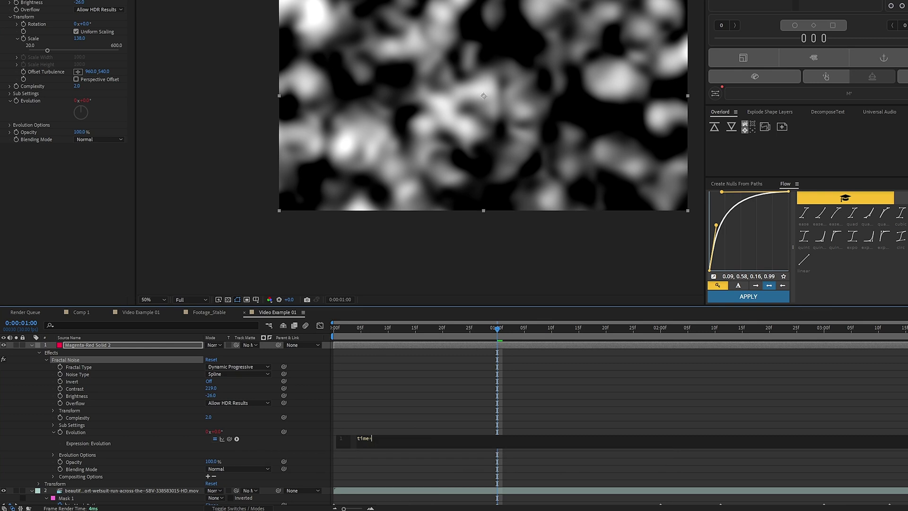
type("144;")
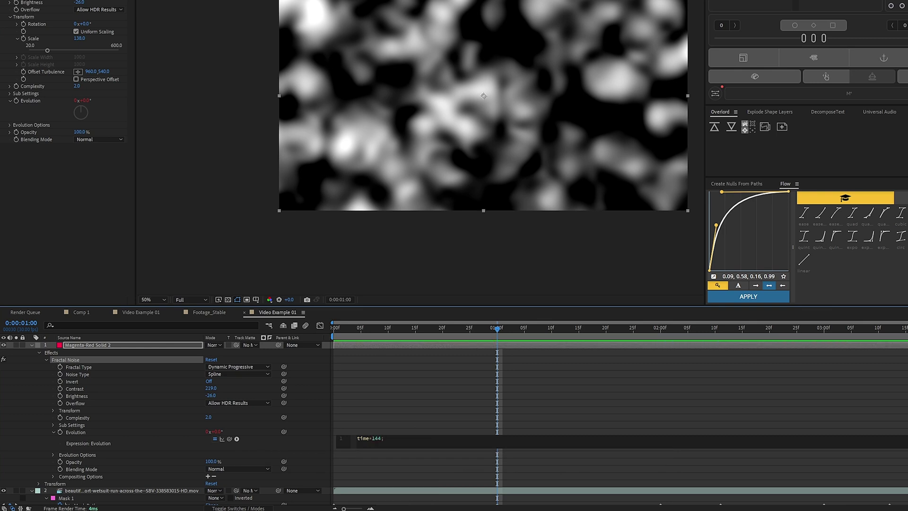
key("KP_Enter")
key("u")
Step: Use the surfboard cutout layer as the noise solid's track matte and set the solid's blending mode to Add
left_click(88, 345)
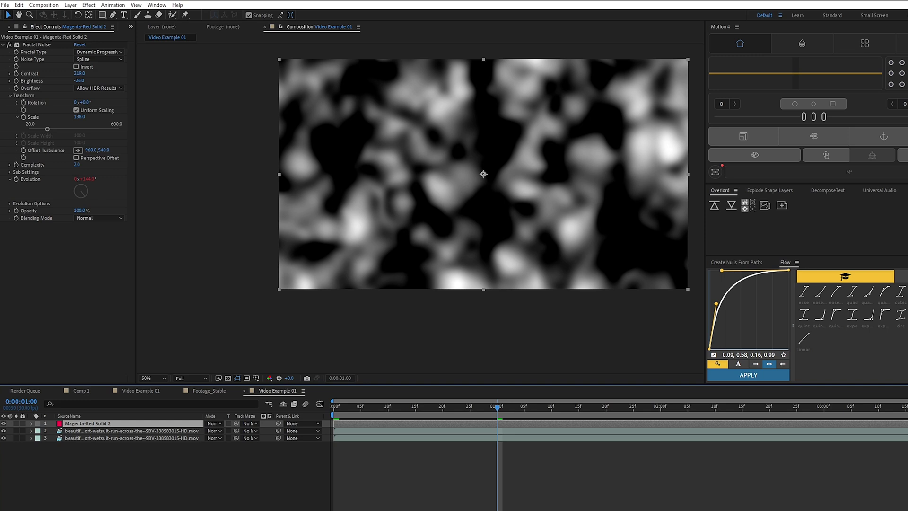
left_click_drag(236, 424, 119, 431)
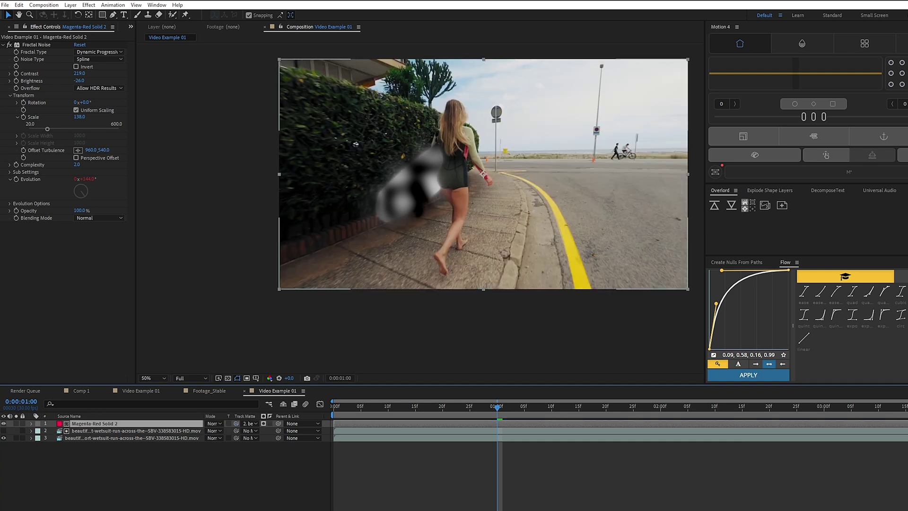
left_click(213, 423)
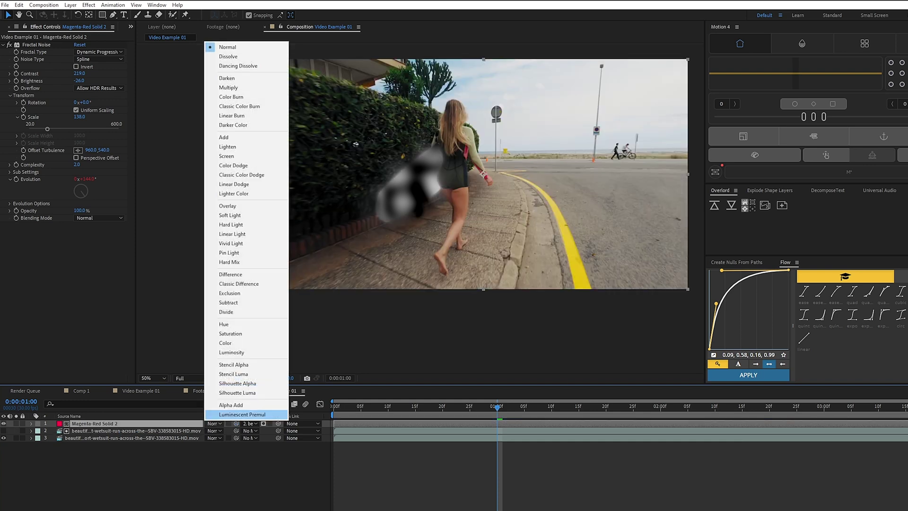
left_click(246, 138)
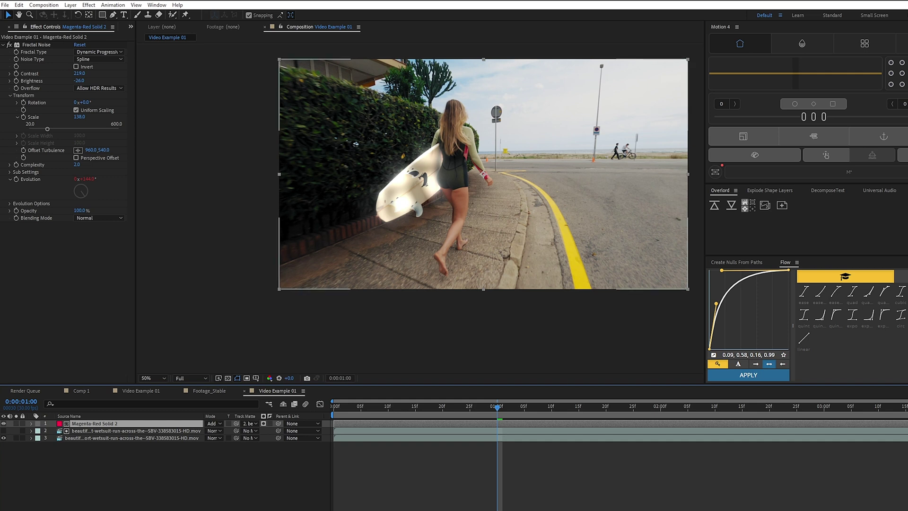
Step: Turn the surfboard cutout layer's visibility back on and play a preview of the glowing noise effect
left_click(136, 431)
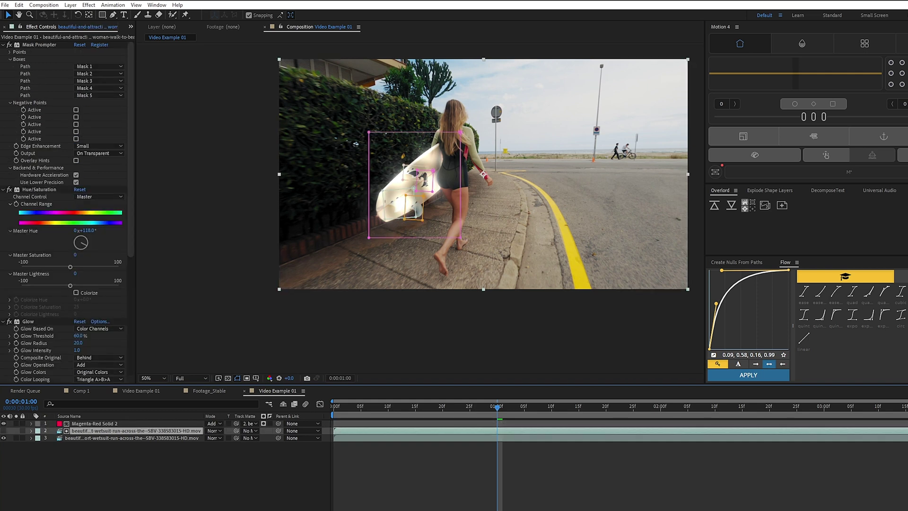
left_click(4, 431)
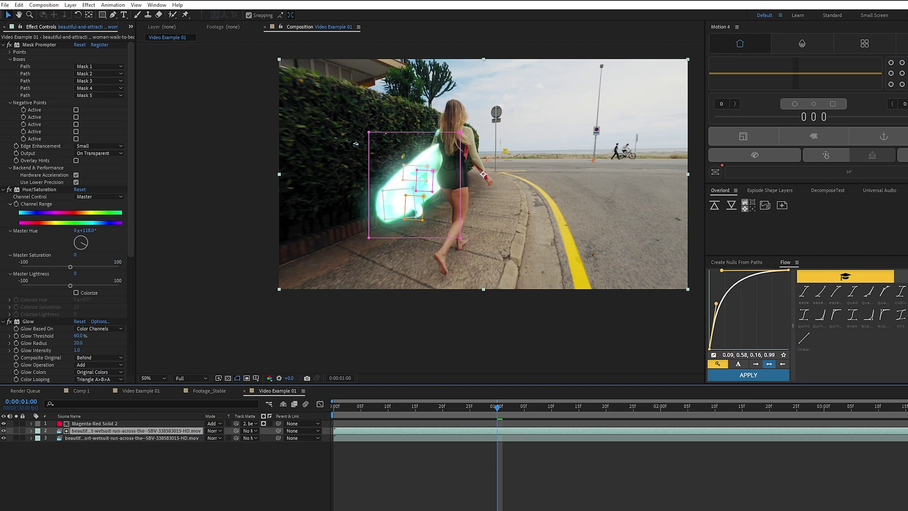
key("space")
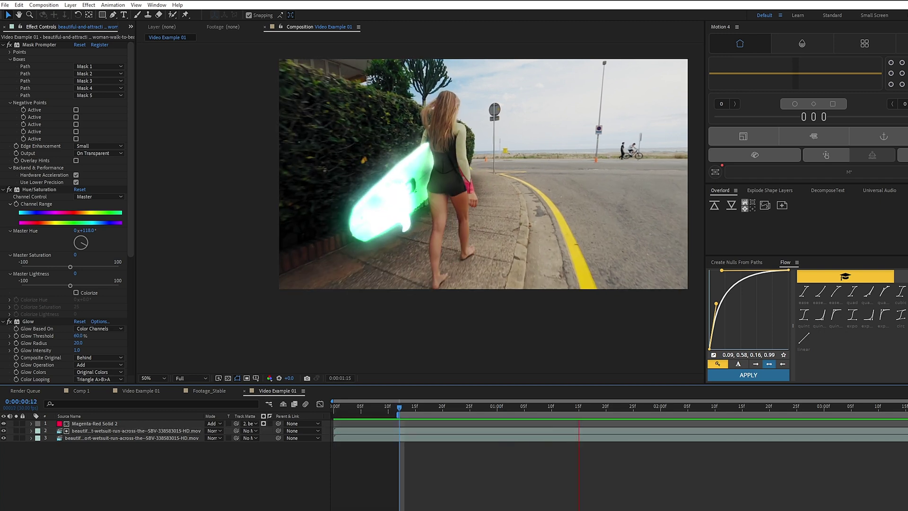